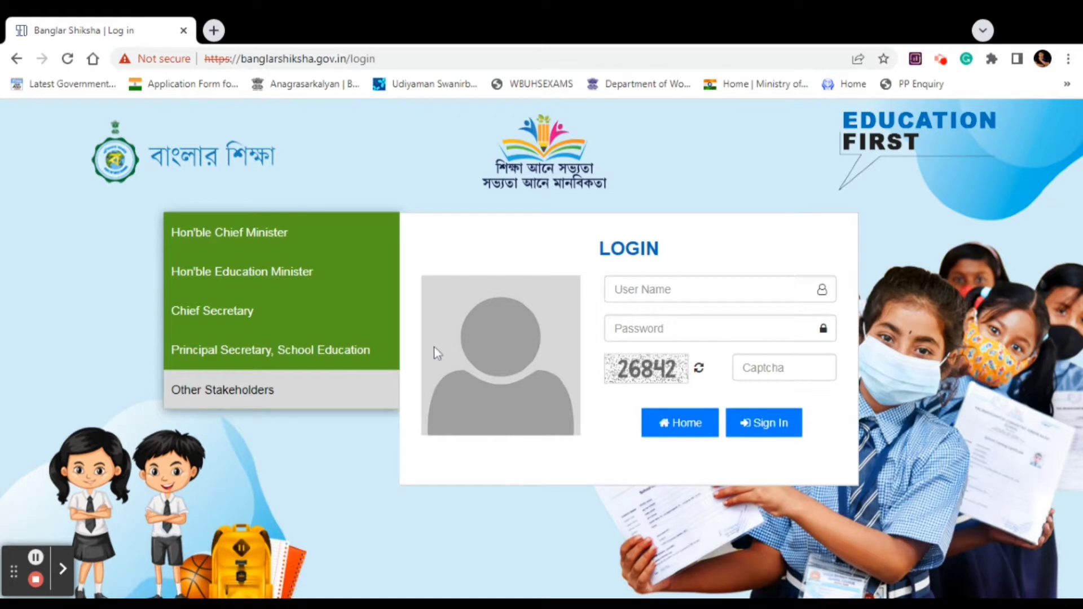
Step: Sign in to the Head of Institution account with its user name, password and captcha code
click(664, 298)
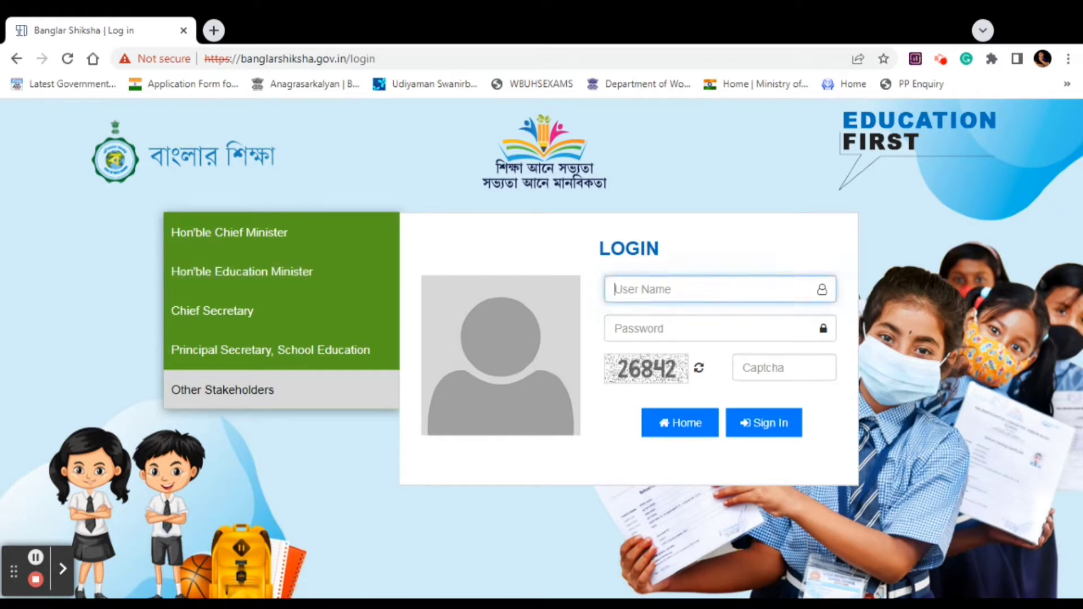
click(669, 329)
click(772, 368)
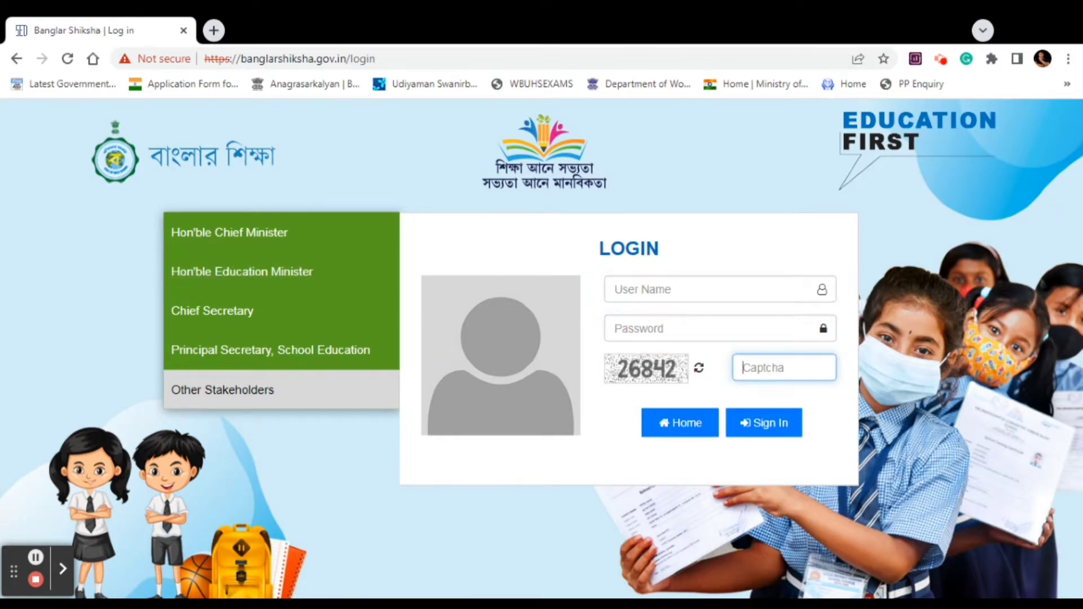
click(656, 291)
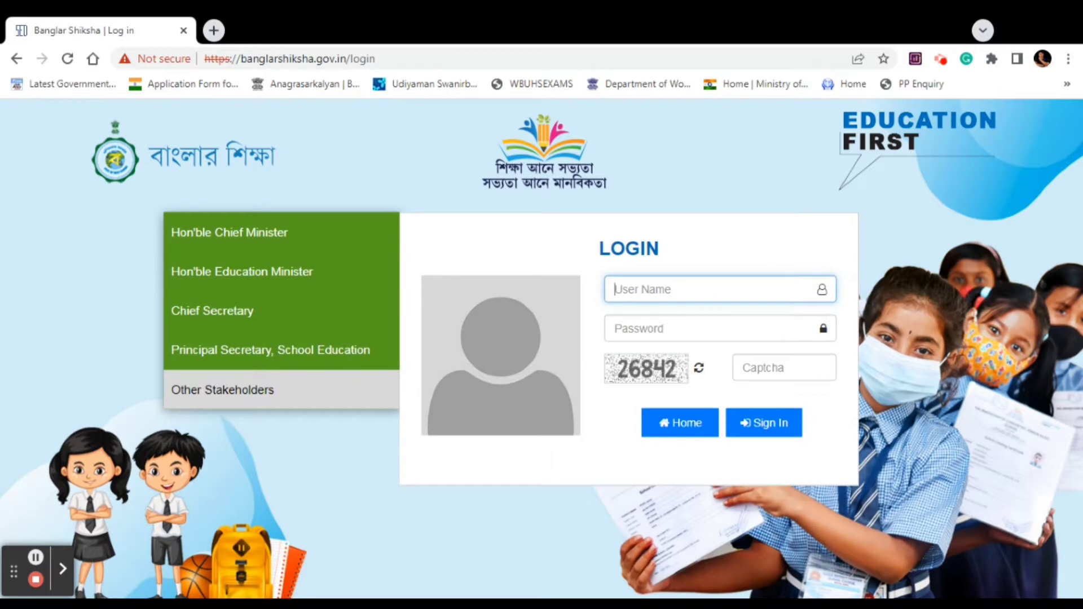
click(446, 359)
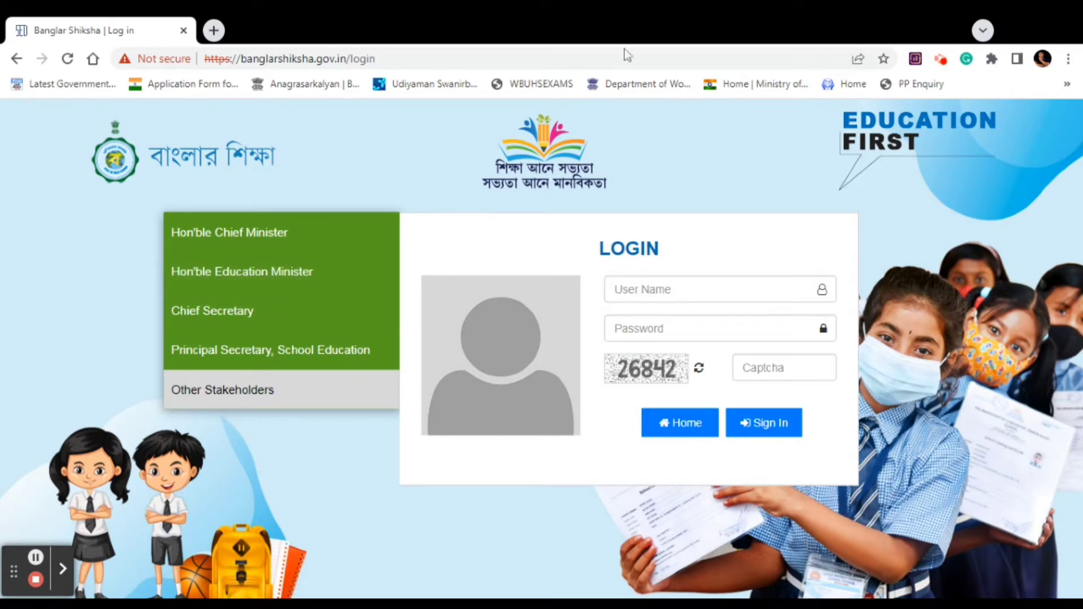
click(664, 290)
click(652, 329)
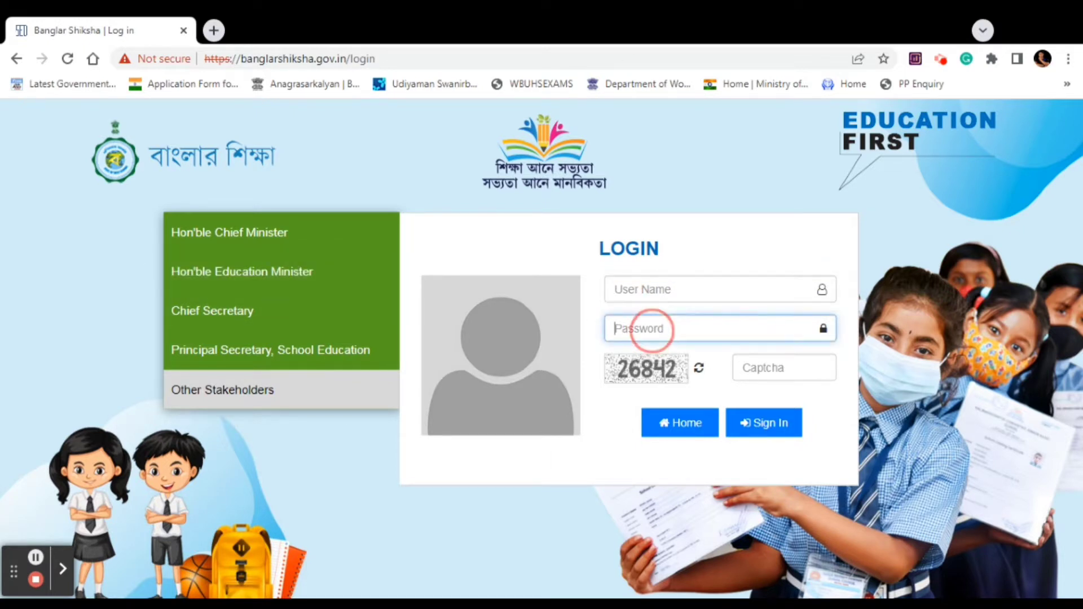
click(784, 367)
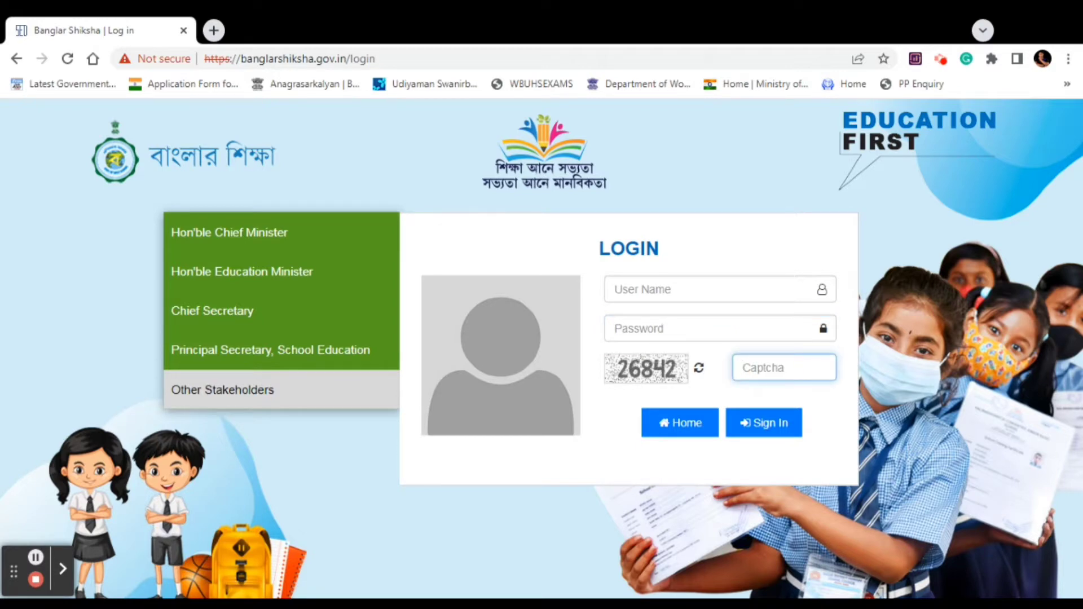
click(664, 290)
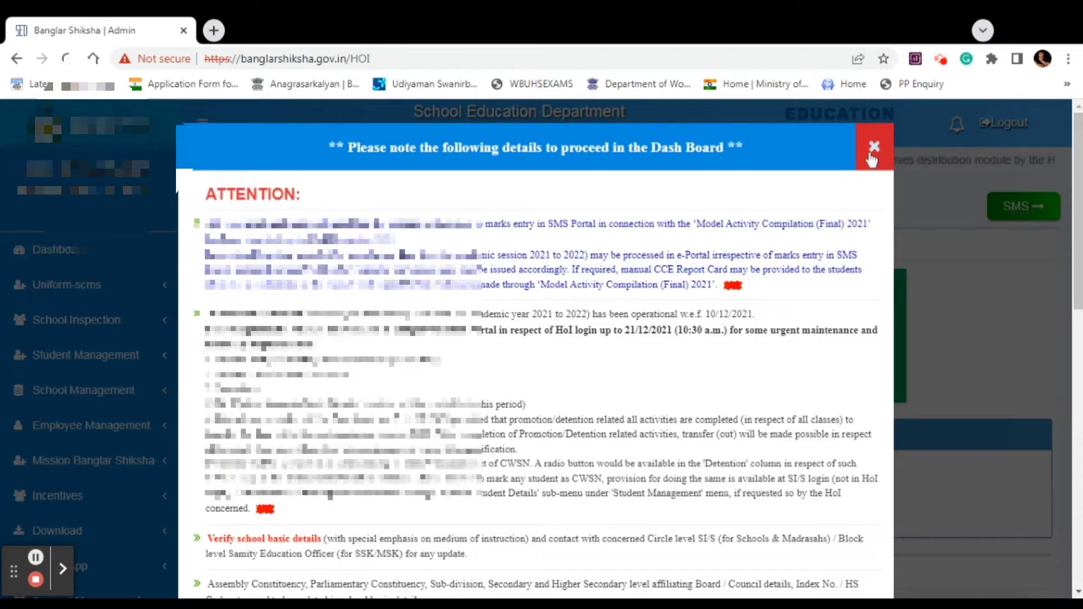
Step: Dismiss the attention notice on the dashboard and open the full Student Entry form under Student Management
click(873, 147)
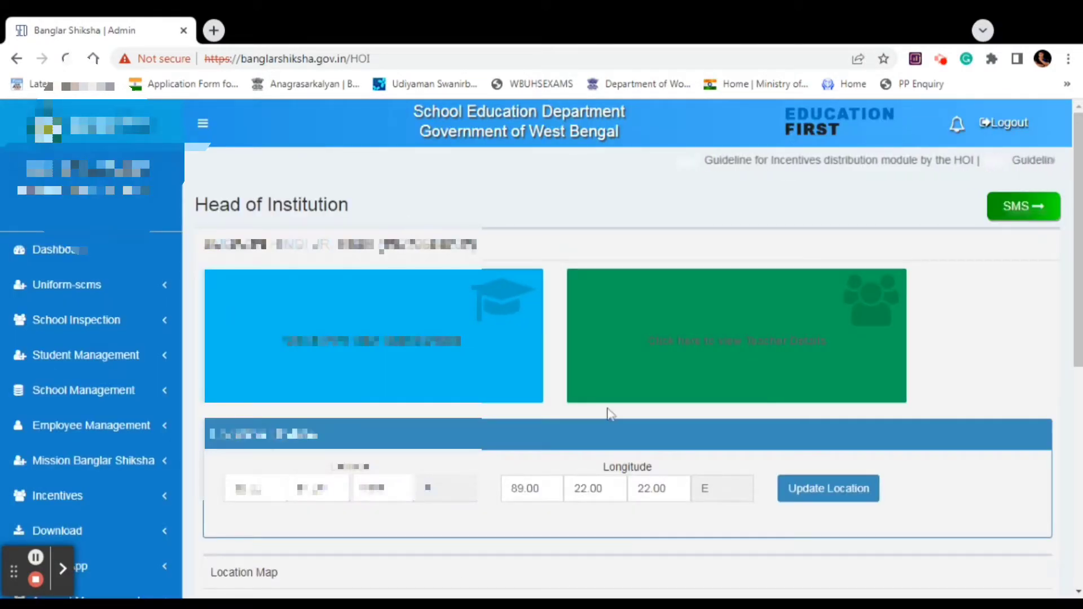
scroll(608, 413, down, 2)
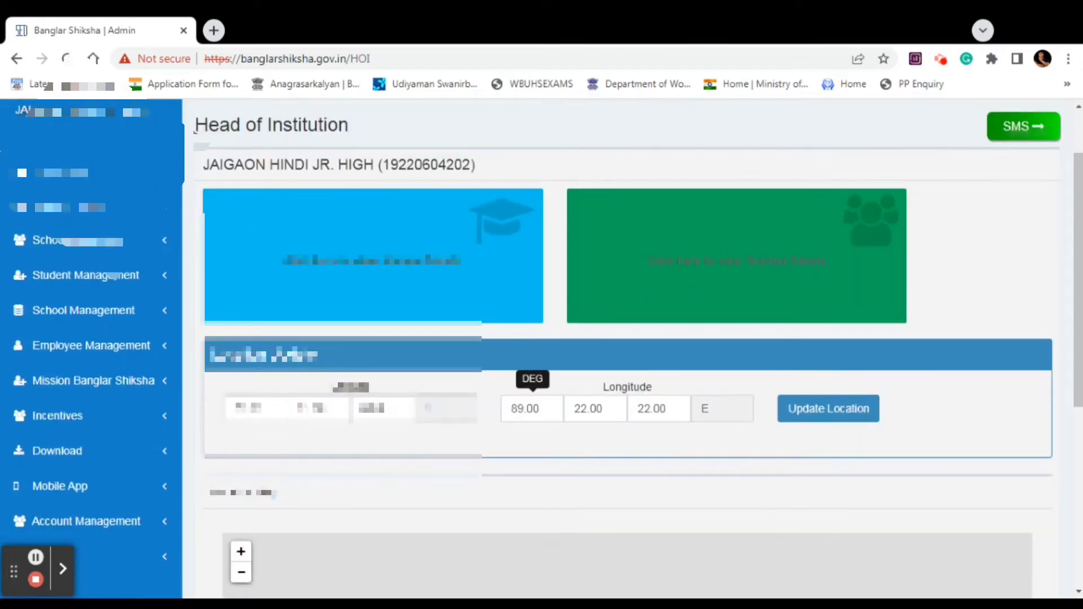
scroll(532, 409, up, 3)
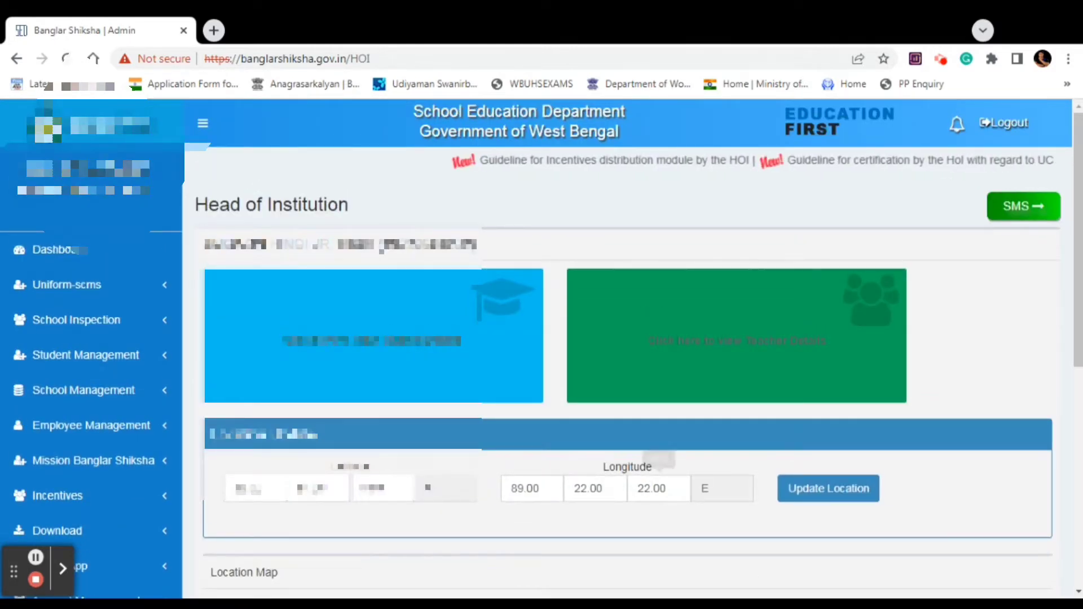
click(94, 361)
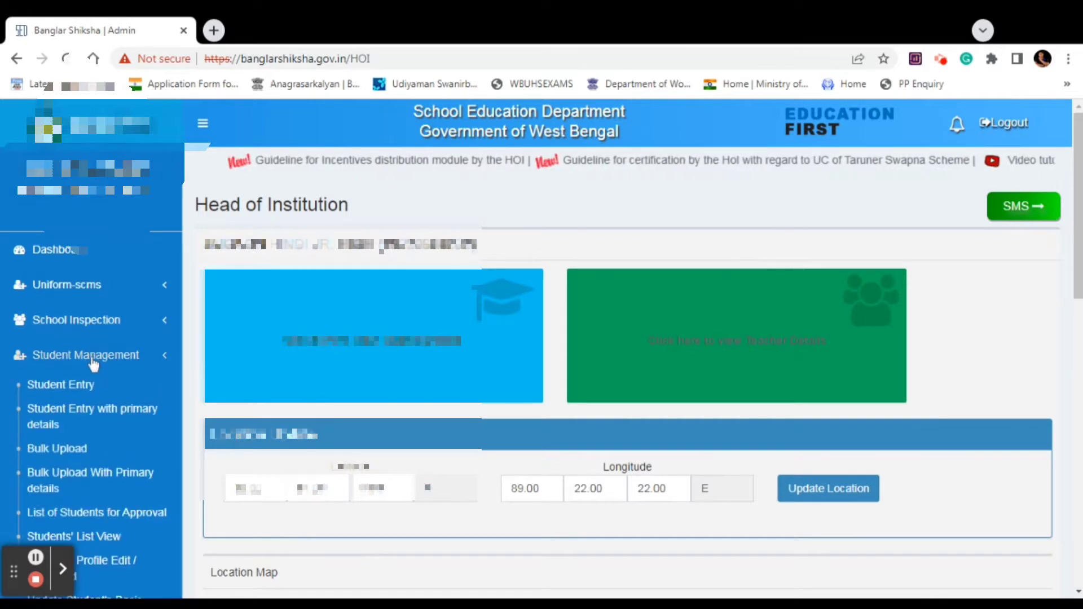
click(64, 388)
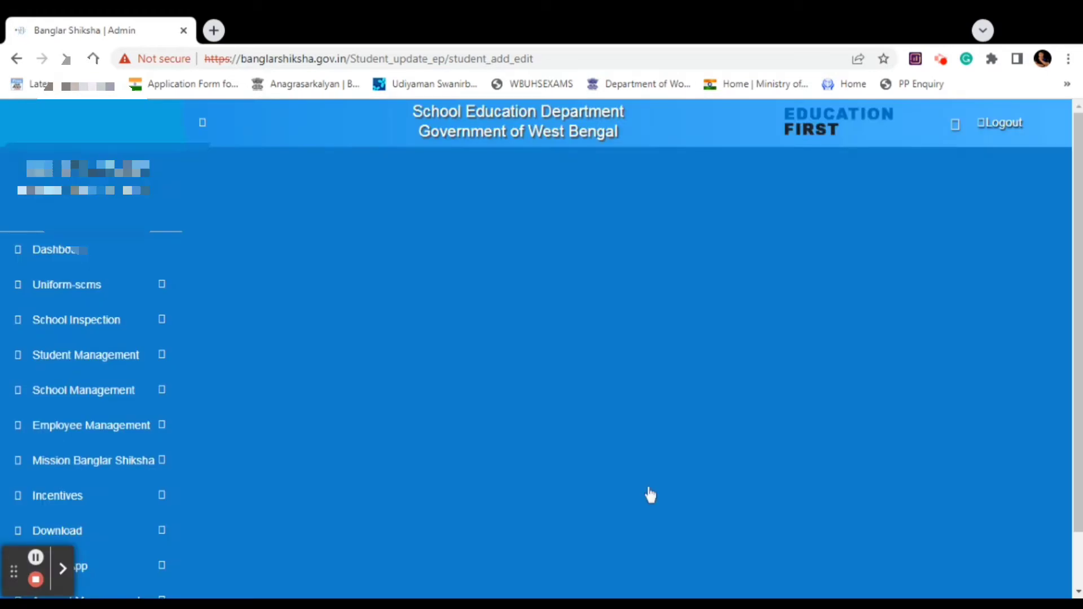
Step: Review the Basic Information fields of the Add Student form, from name and date of birth through blood group and identification mark
scroll(726, 375, down, 2)
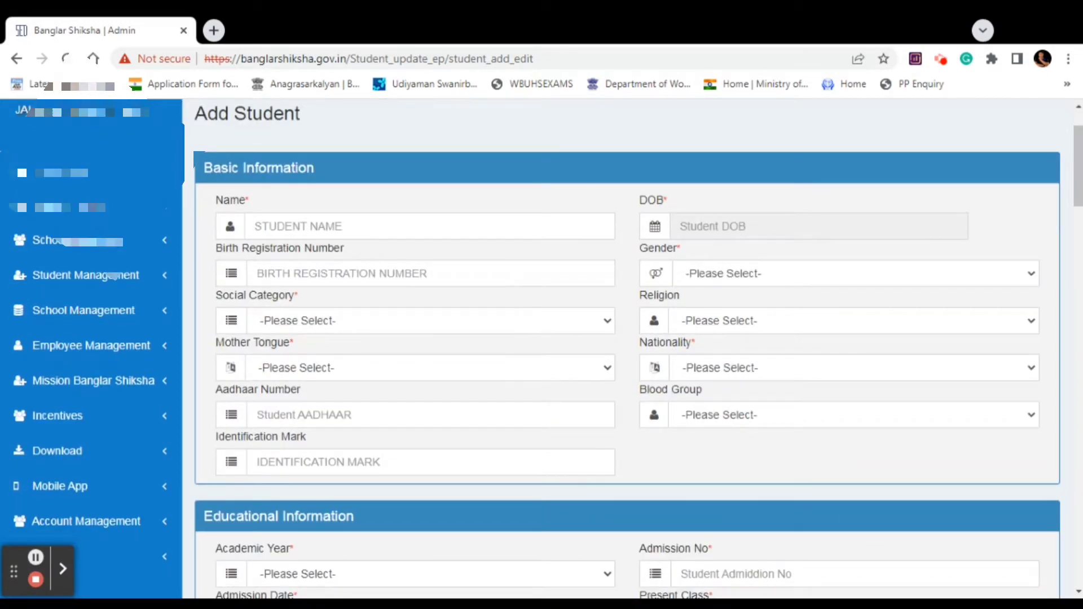
click(316, 226)
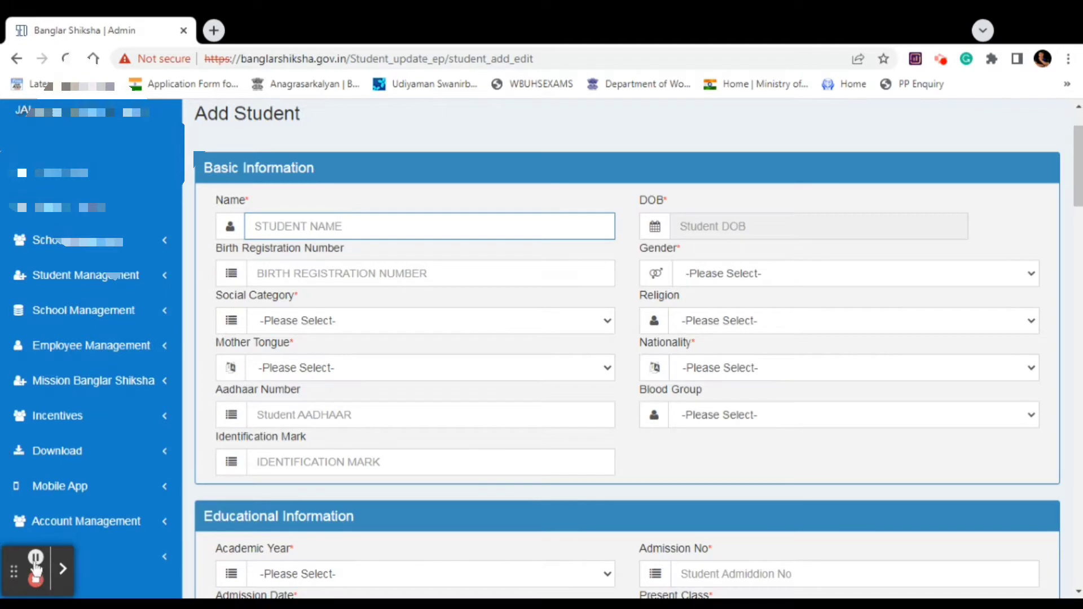
scroll(2, 533, up, 2)
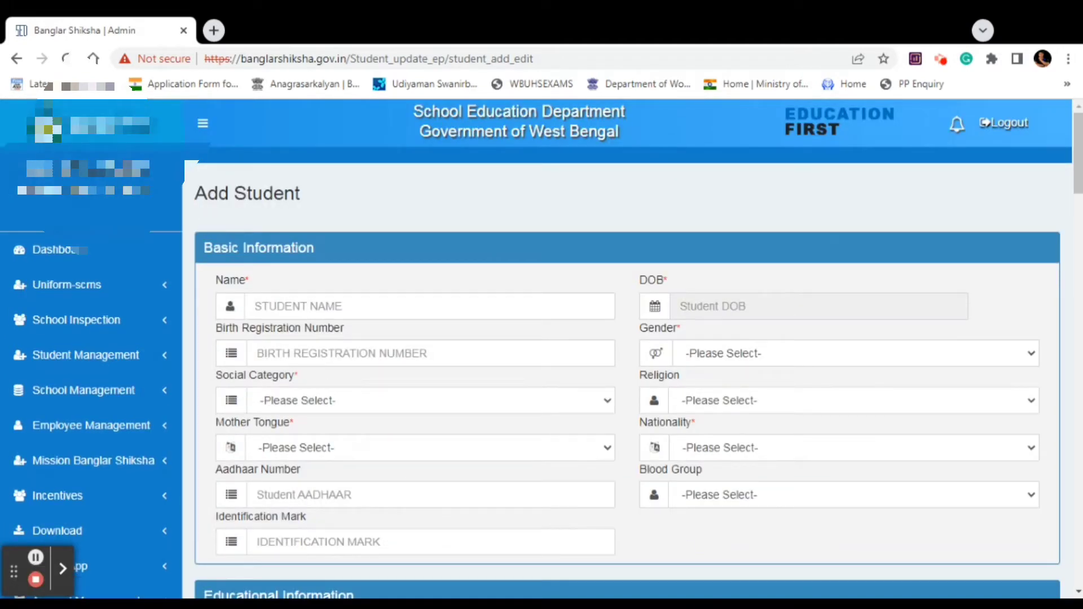
click(429, 306)
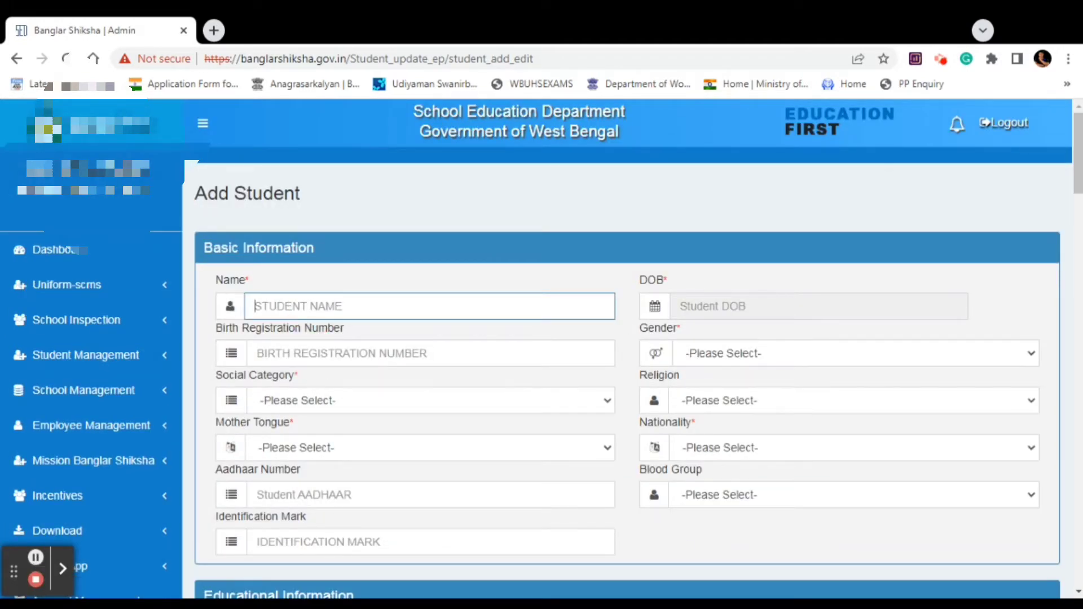
click(757, 310)
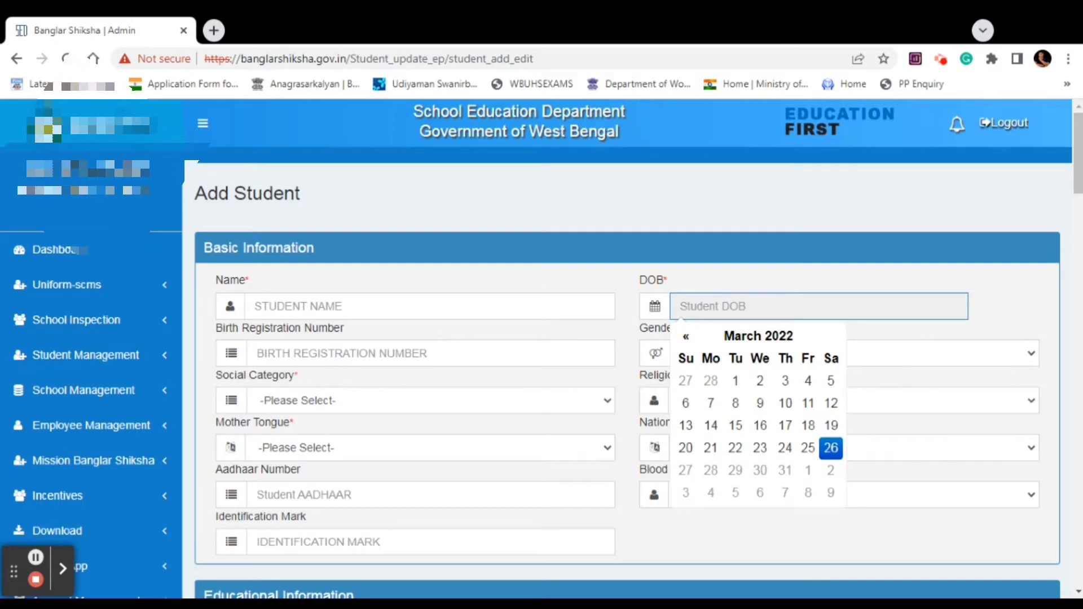
click(346, 355)
scroll(347, 354, down, 2)
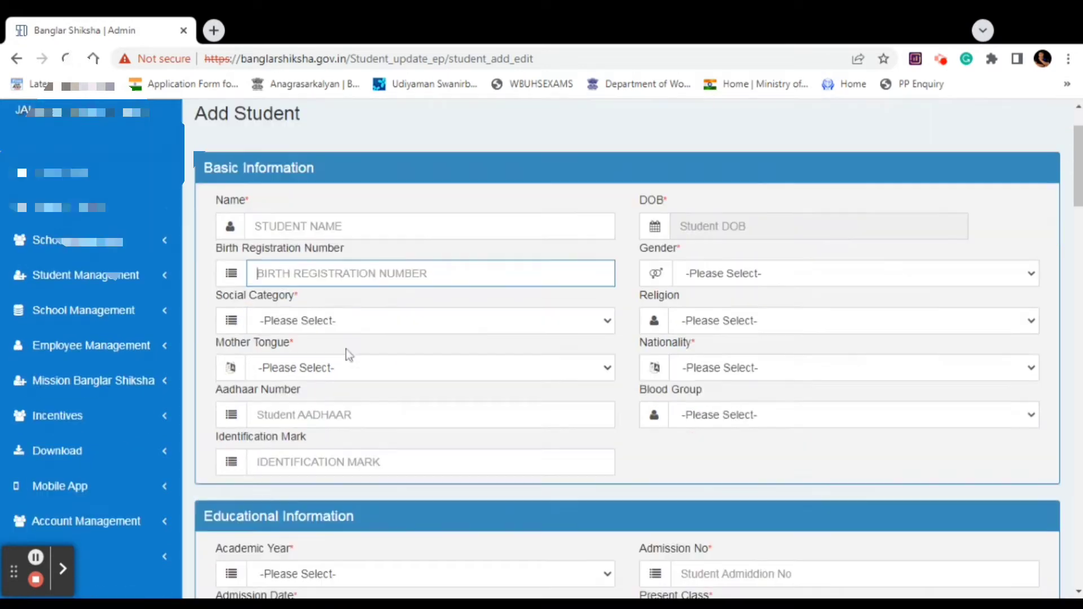
click(747, 280)
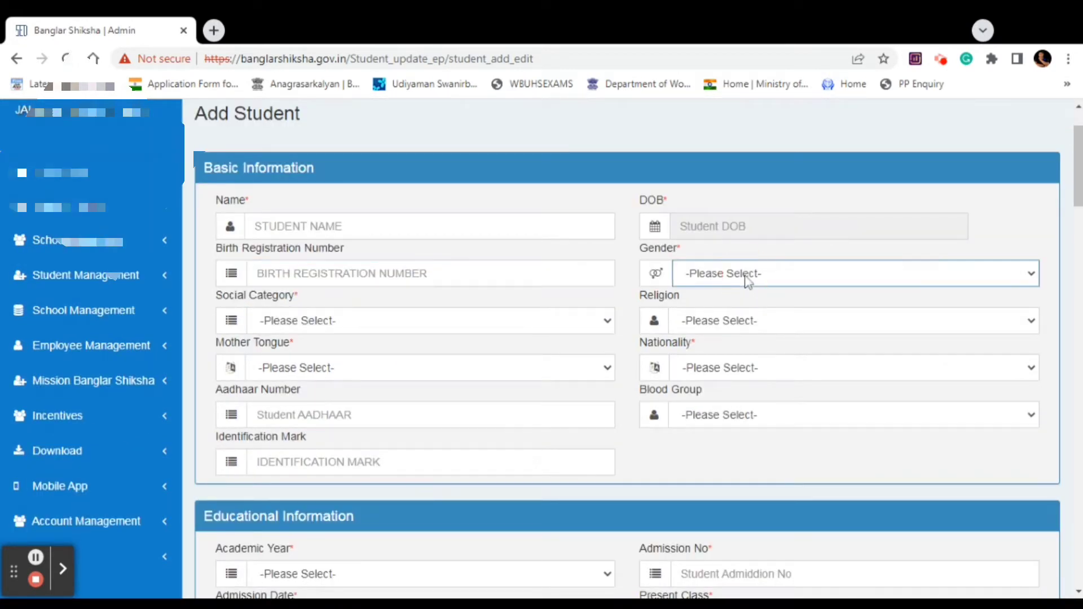
click(376, 314)
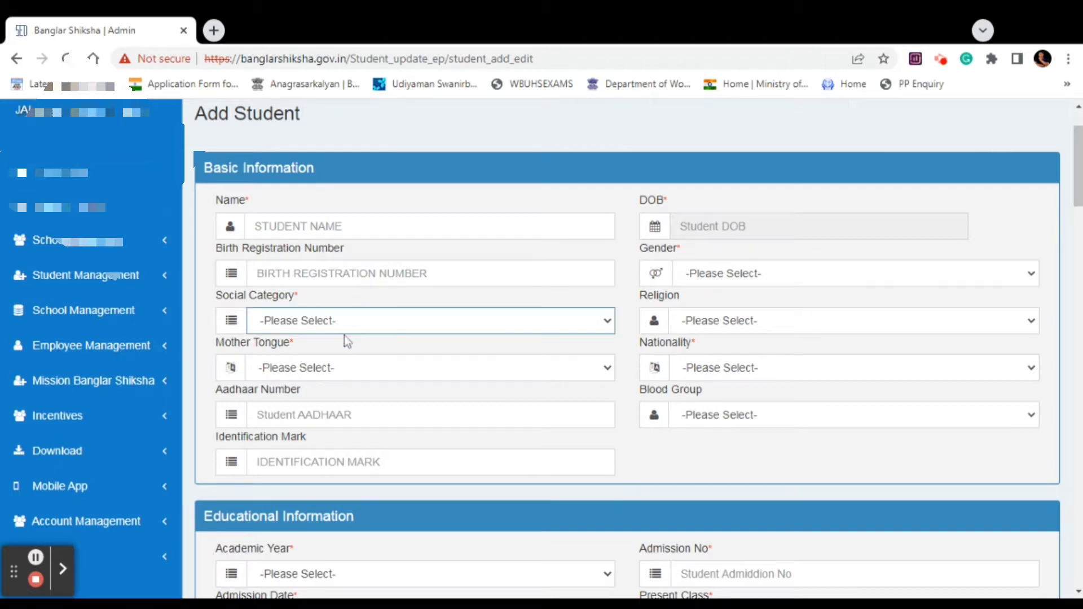
click(749, 322)
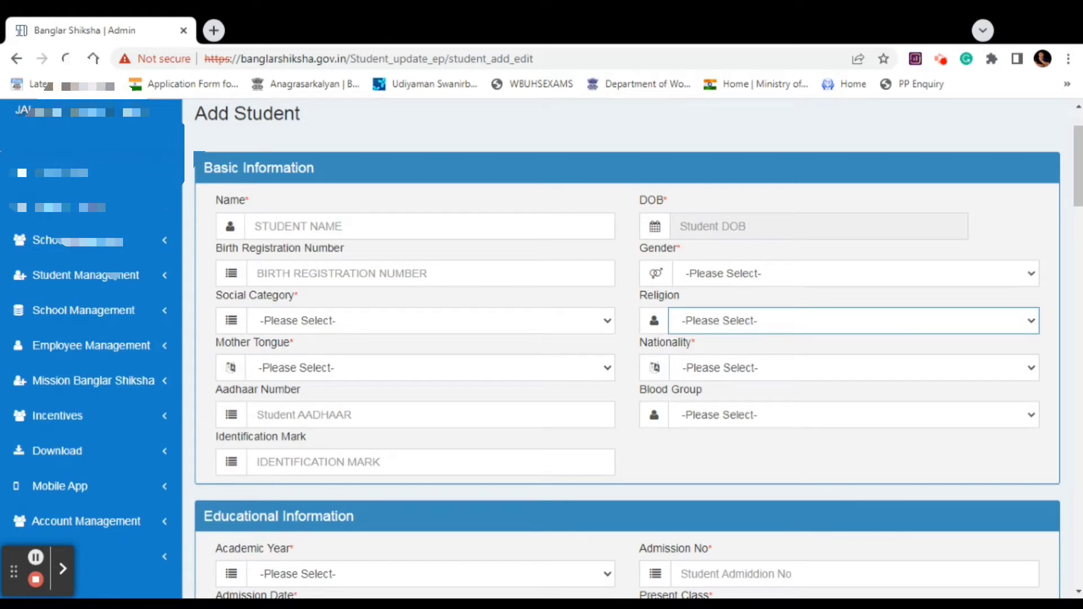
click(331, 374)
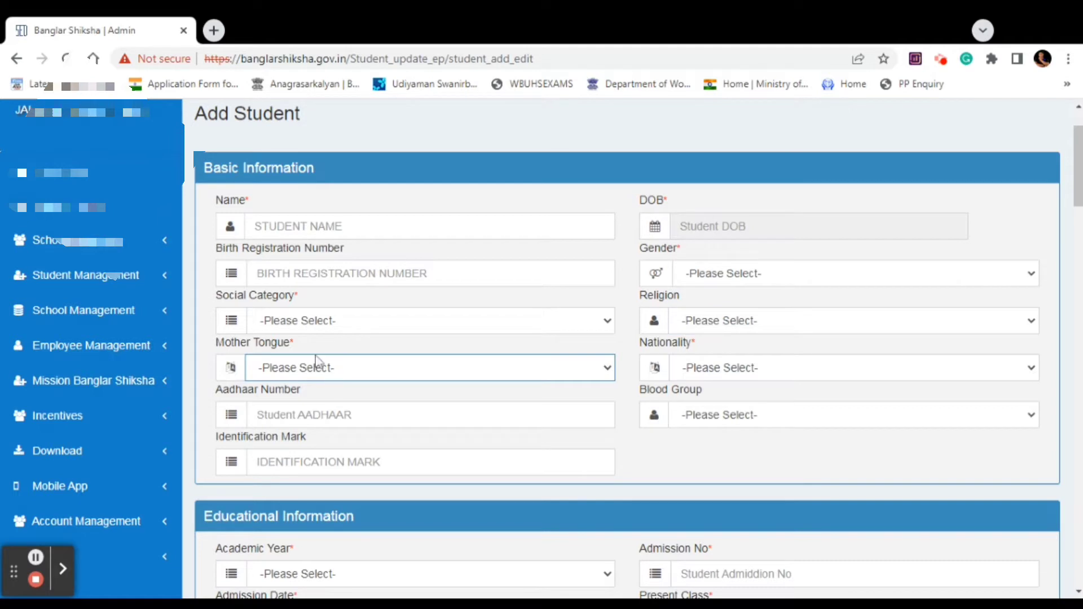
click(700, 369)
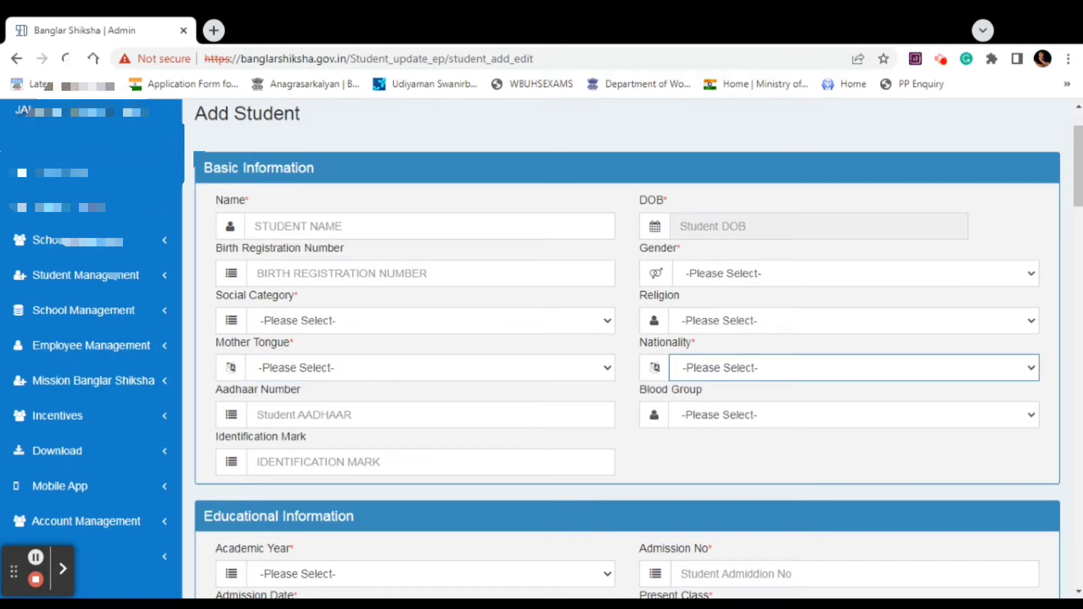
key(Tab)
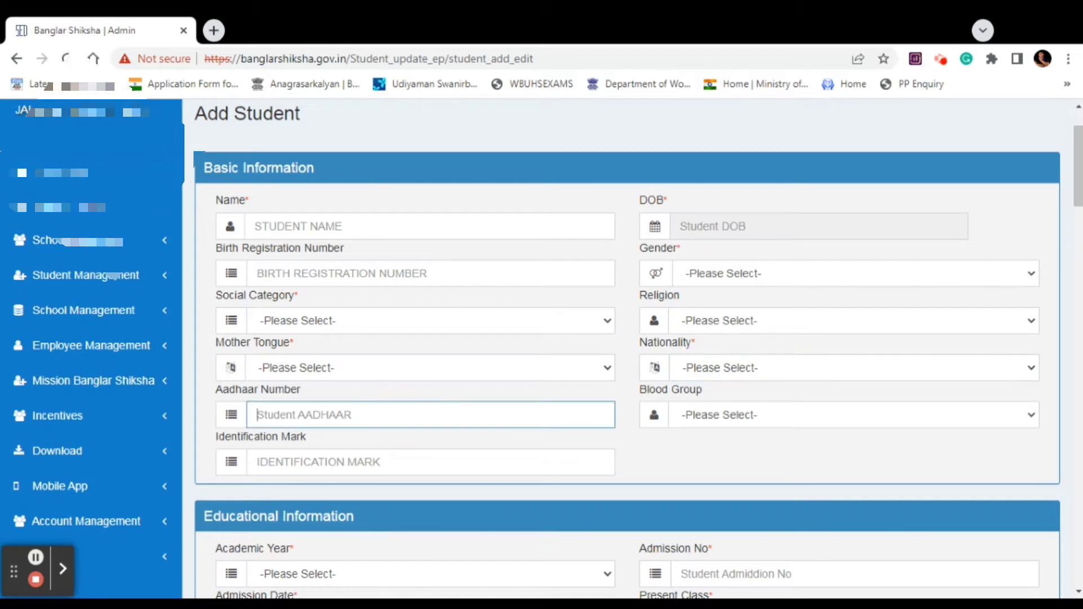
click(743, 423)
click(345, 464)
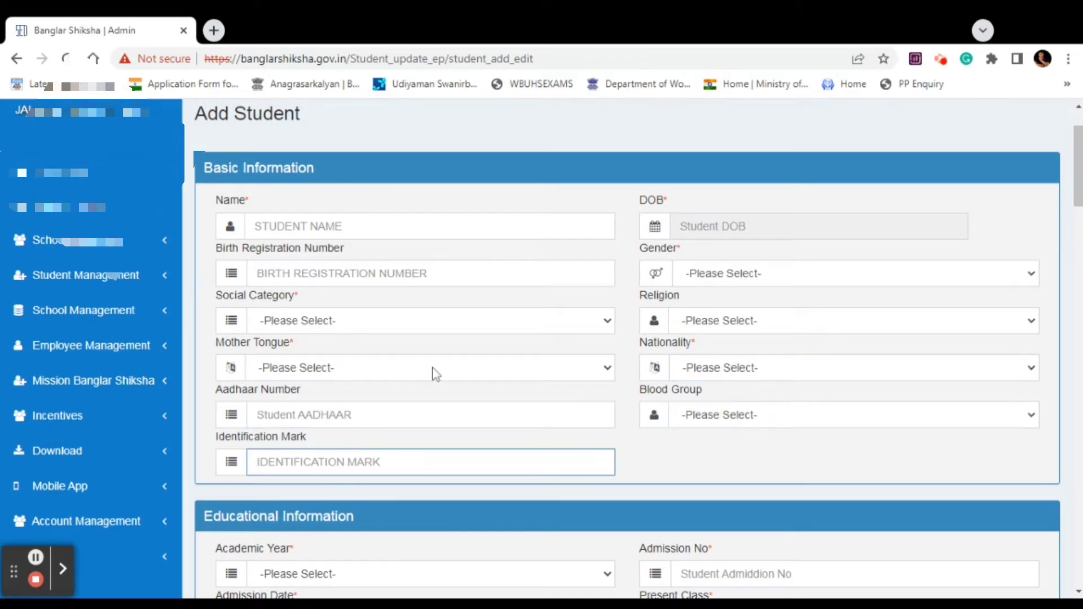
Step: Review the Educational Information fields for academic year, admission number, admission date, present class and present section
scroll(435, 374, down, 1)
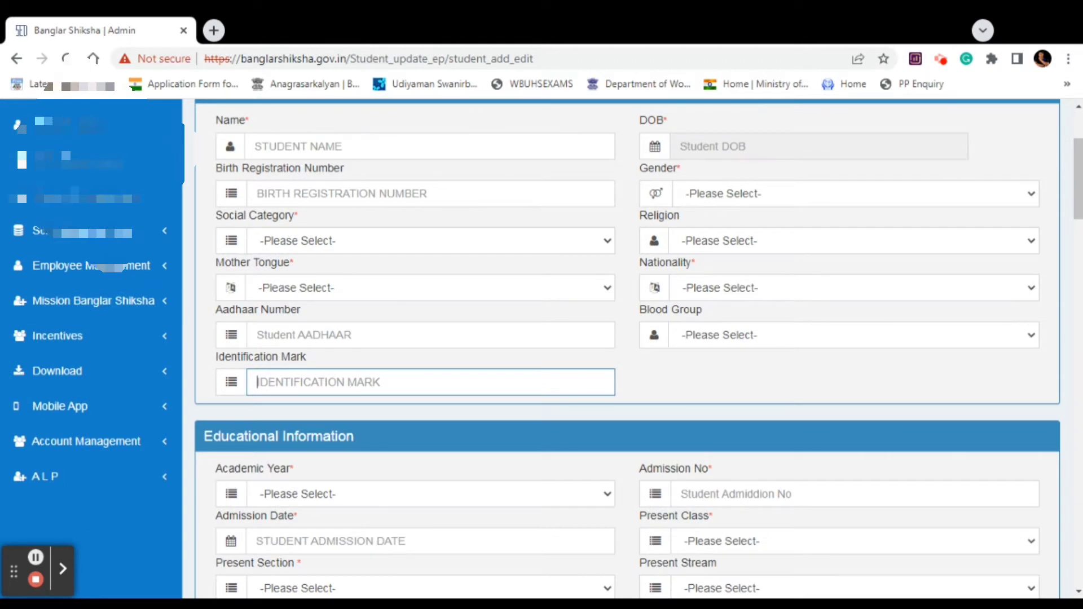
scroll(265, 361, down, 2)
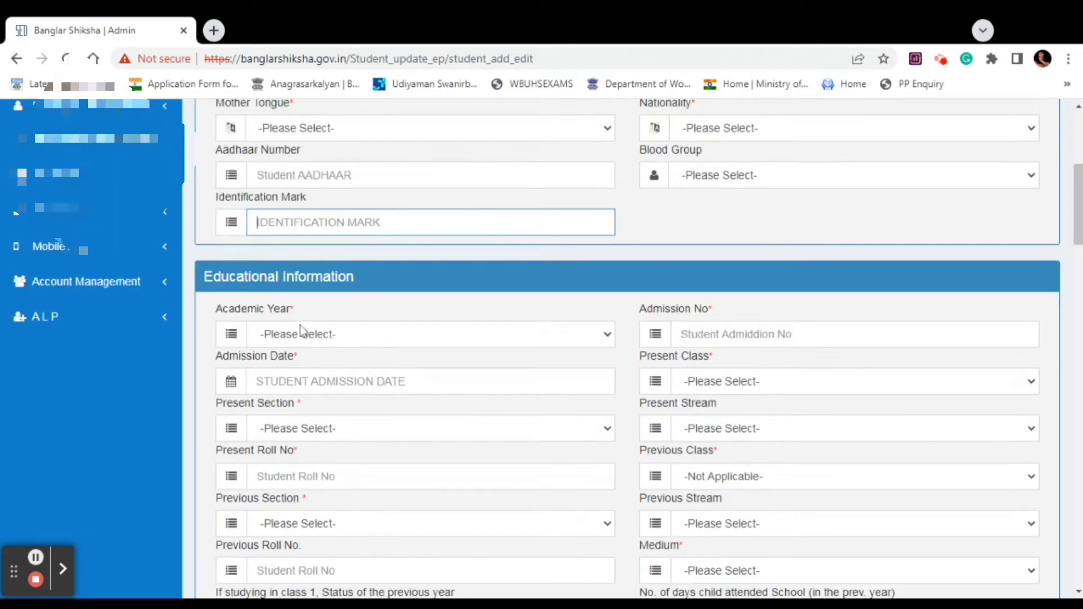
click(310, 345)
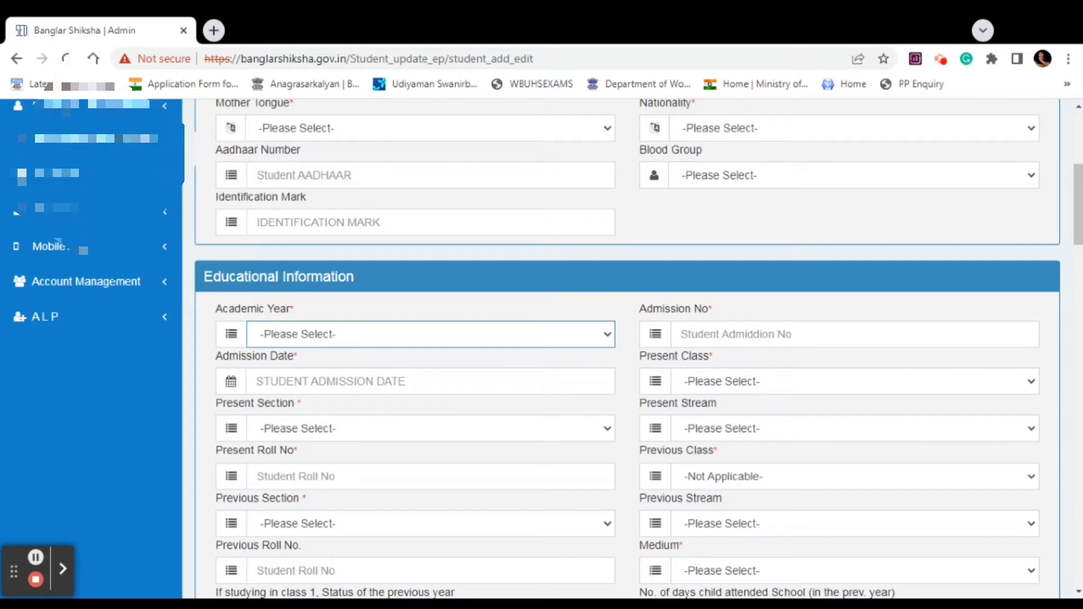
click(701, 341)
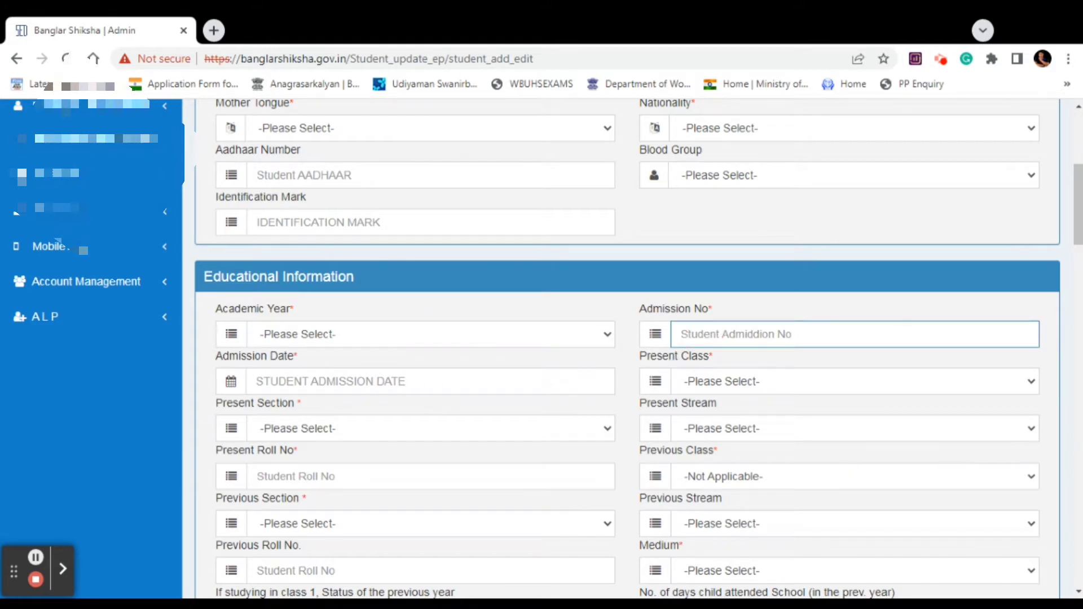
click(772, 334)
click(429, 382)
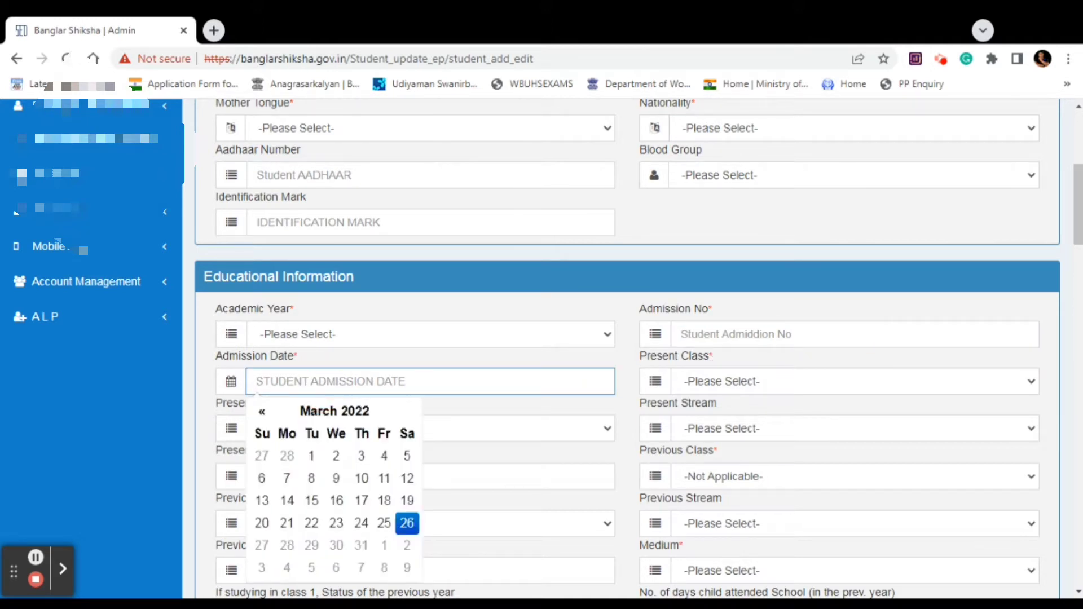
click(825, 388)
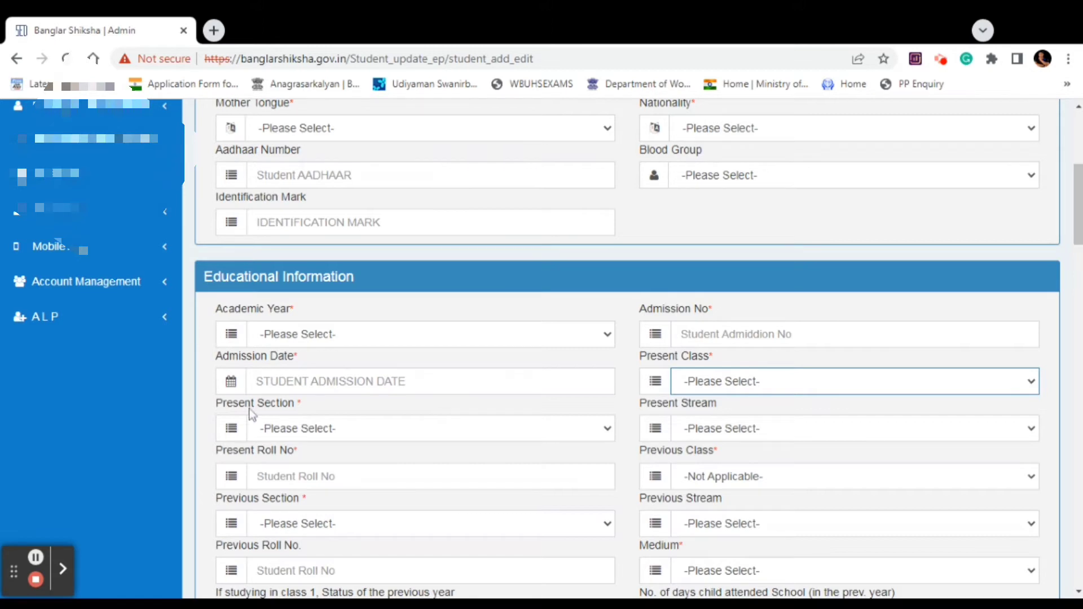
click(329, 441)
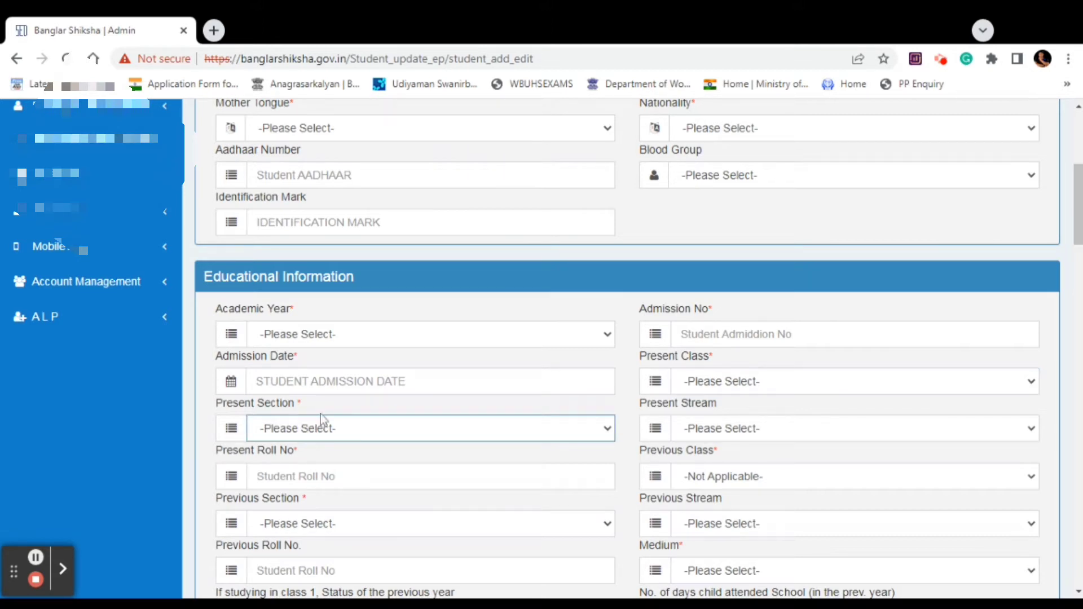
click(349, 430)
scroll(745, 438, down, 1)
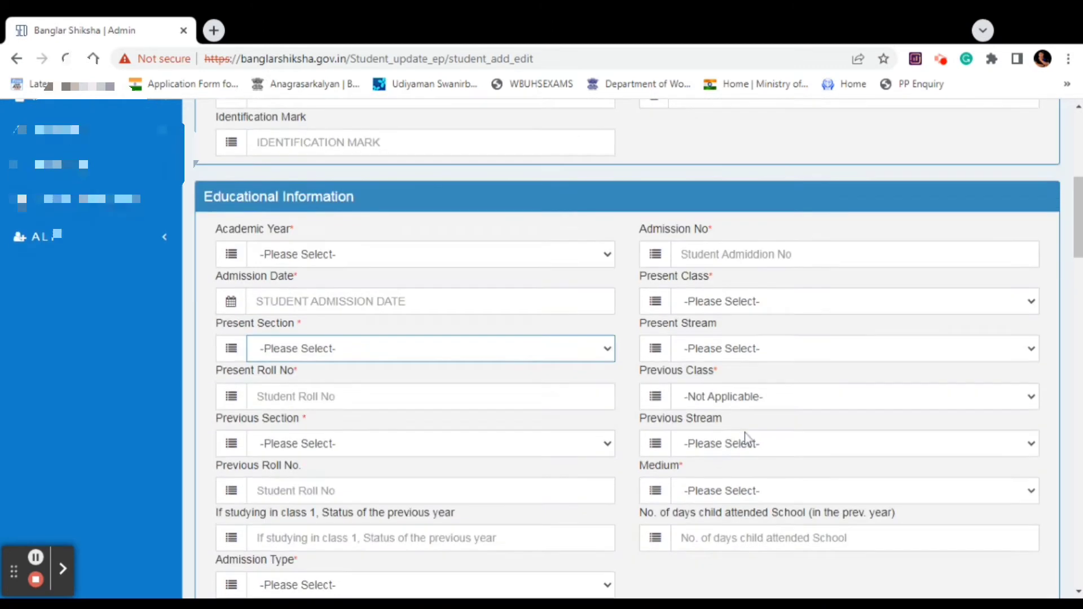
Step: Review the remaining Educational Information fields, from present roll number and previous class through medium, days attended and admission type
click(338, 397)
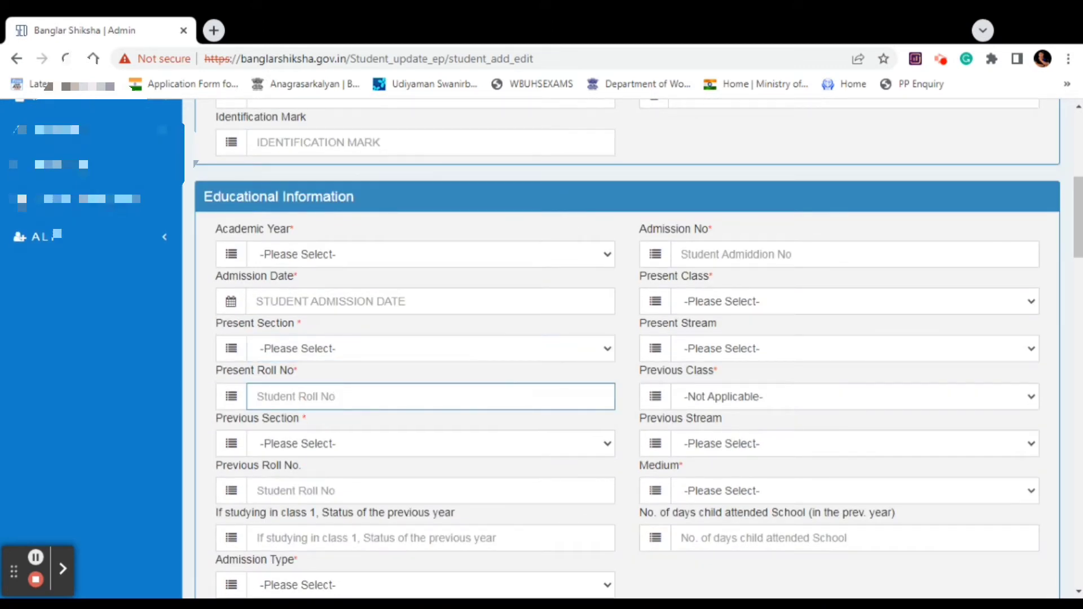
click(780, 396)
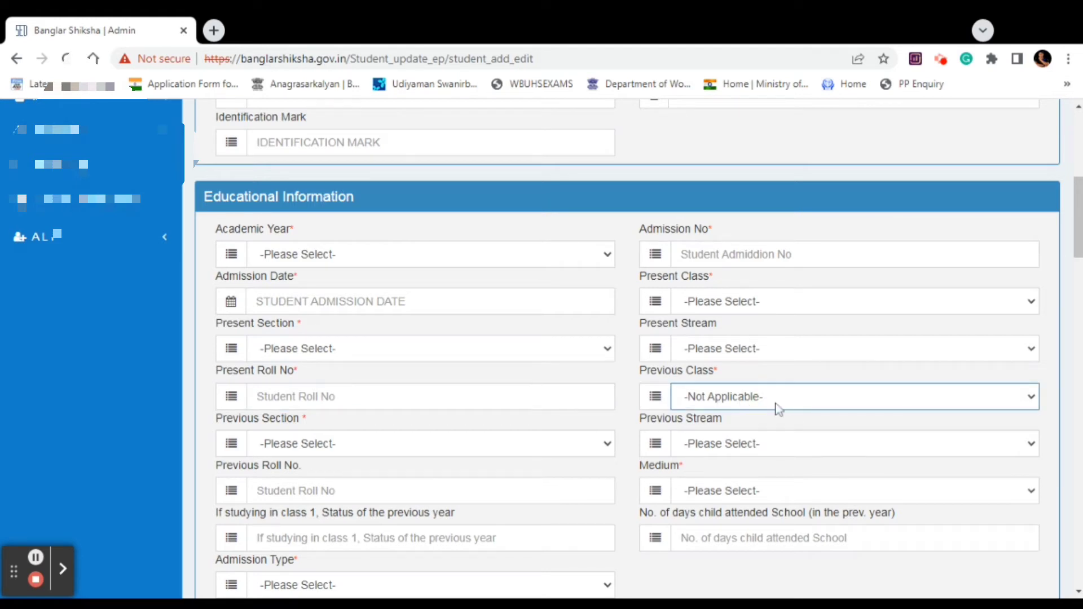
scroll(777, 410, down, 1)
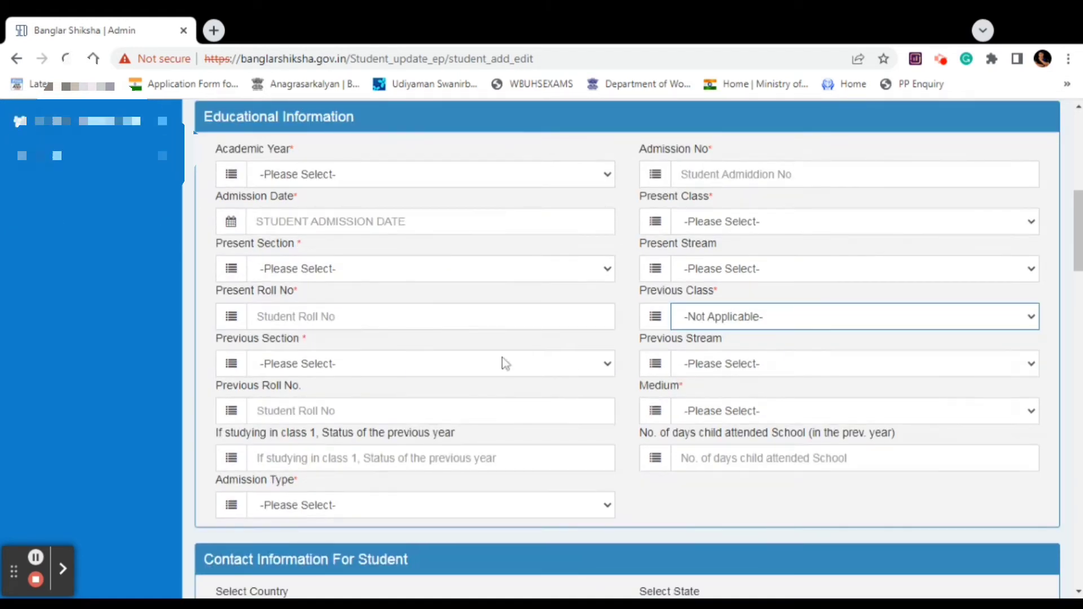
click(326, 365)
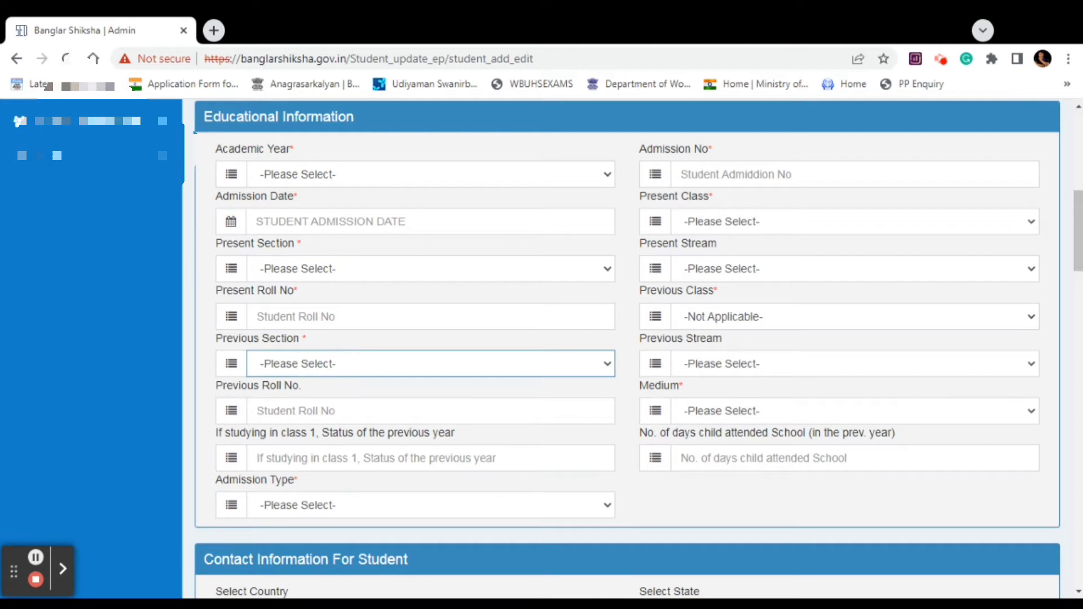
click(745, 375)
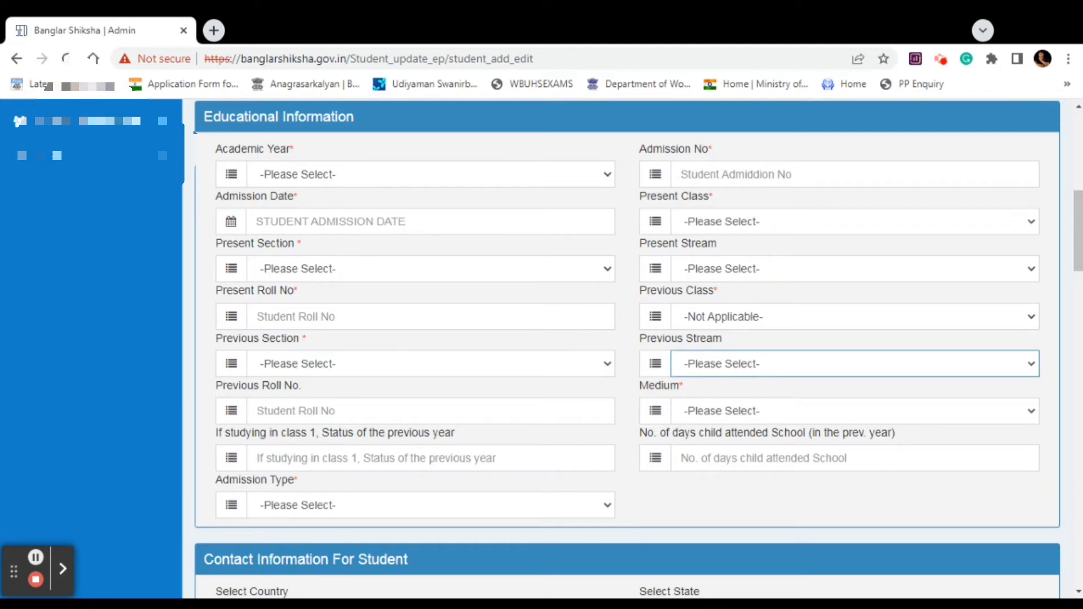
click(750, 416)
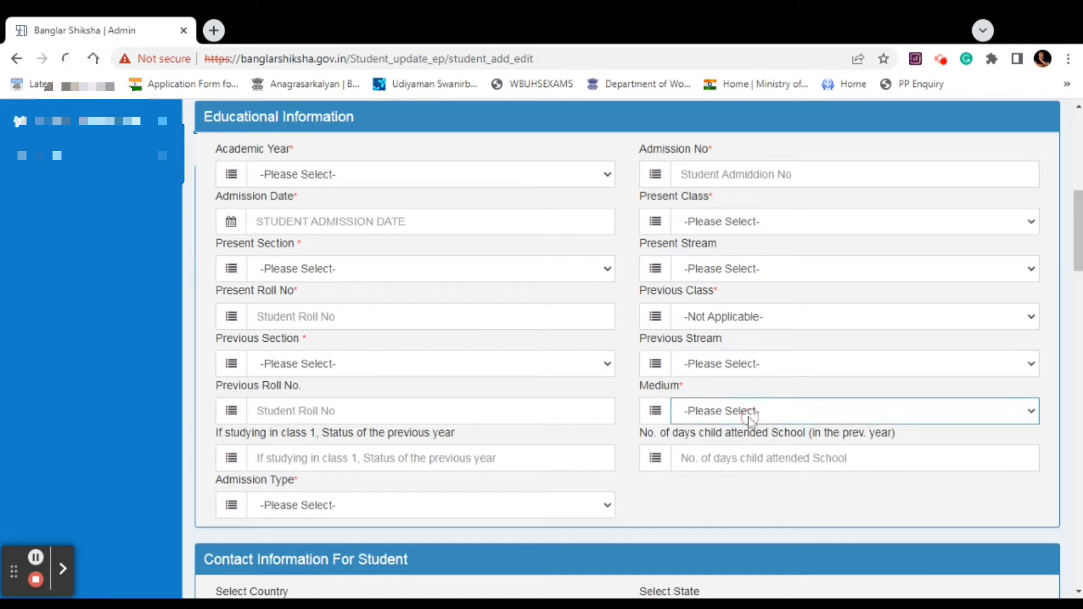
scroll(696, 412, down, 1)
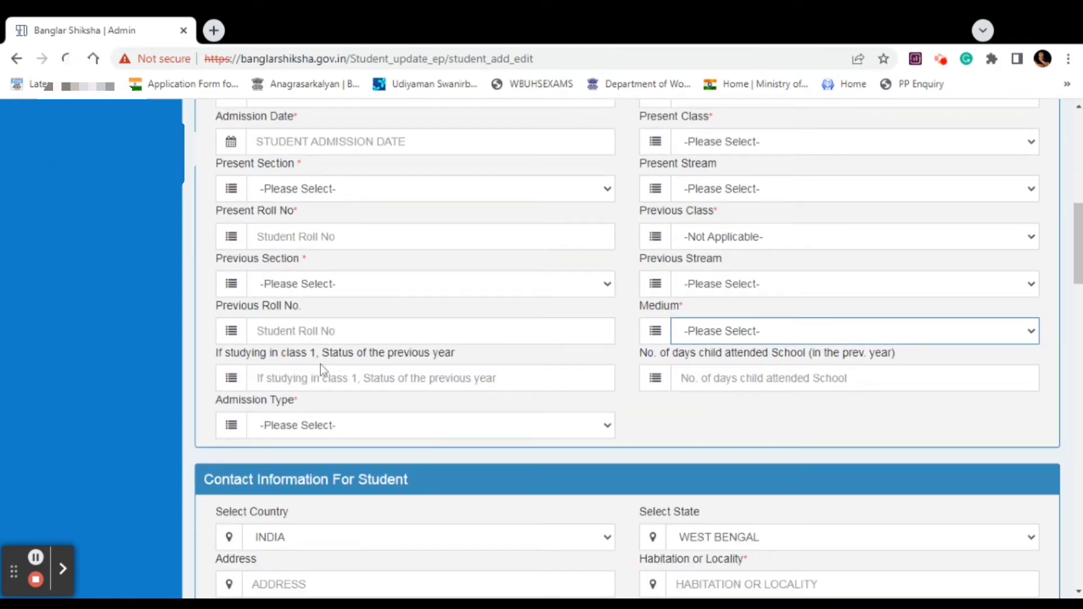
scroll(523, 442, down, 1)
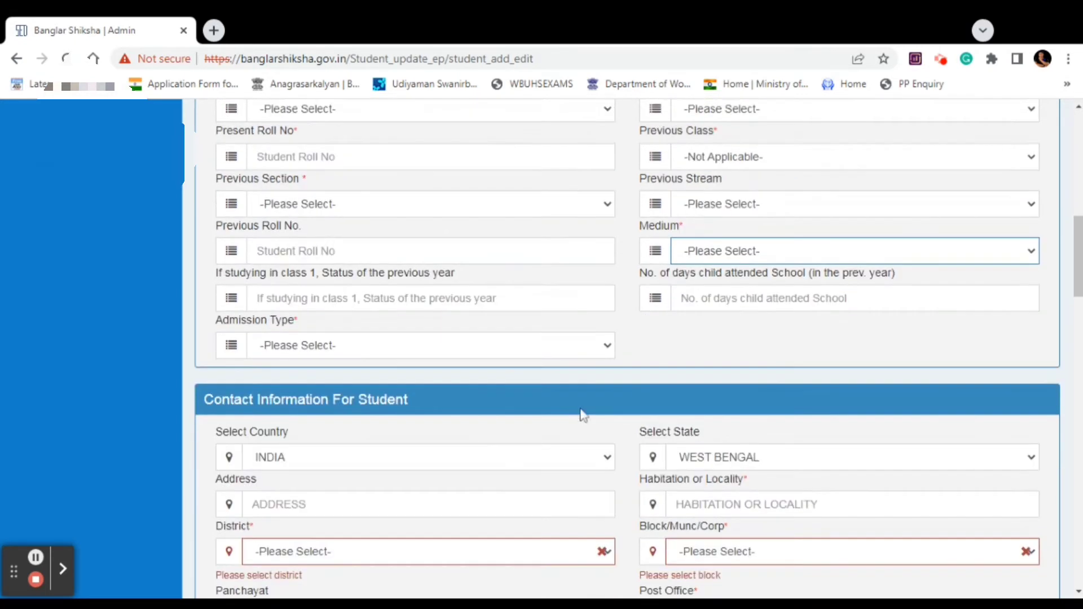
click(286, 350)
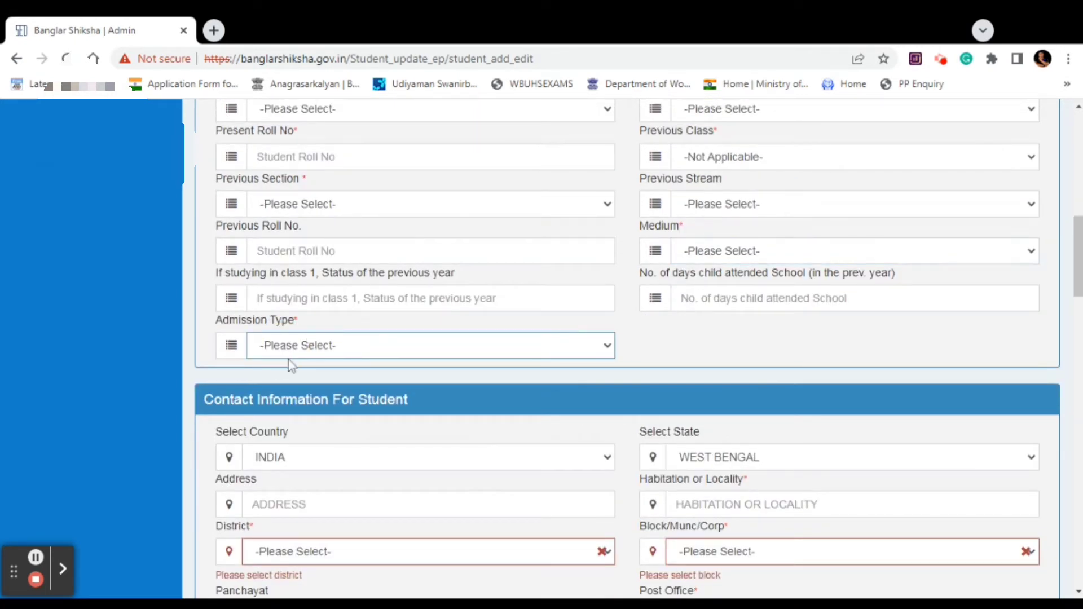
click(713, 311)
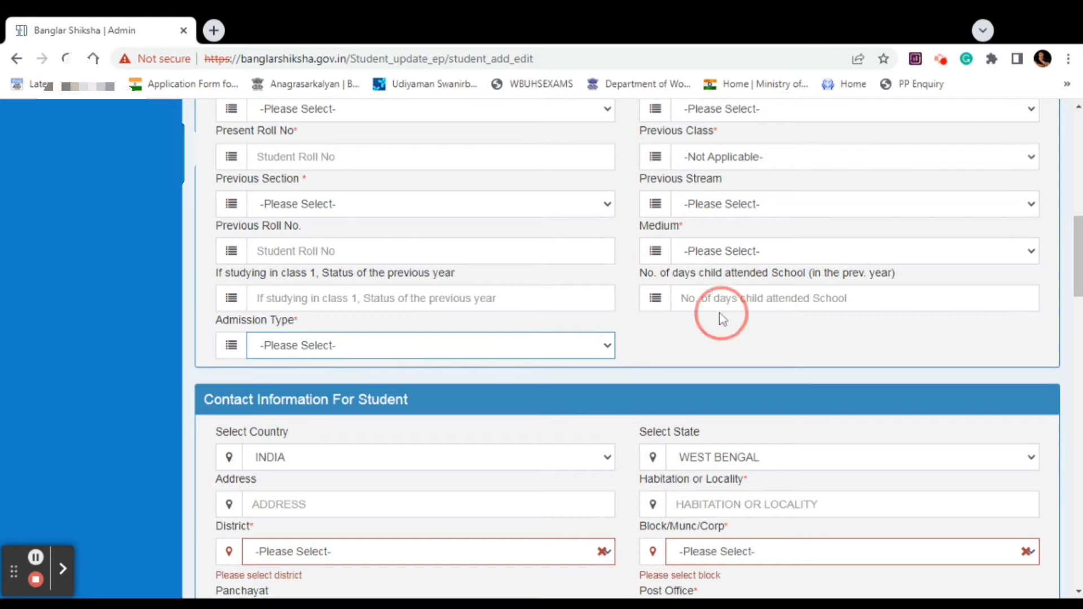
scroll(665, 390, down, 2)
click(327, 194)
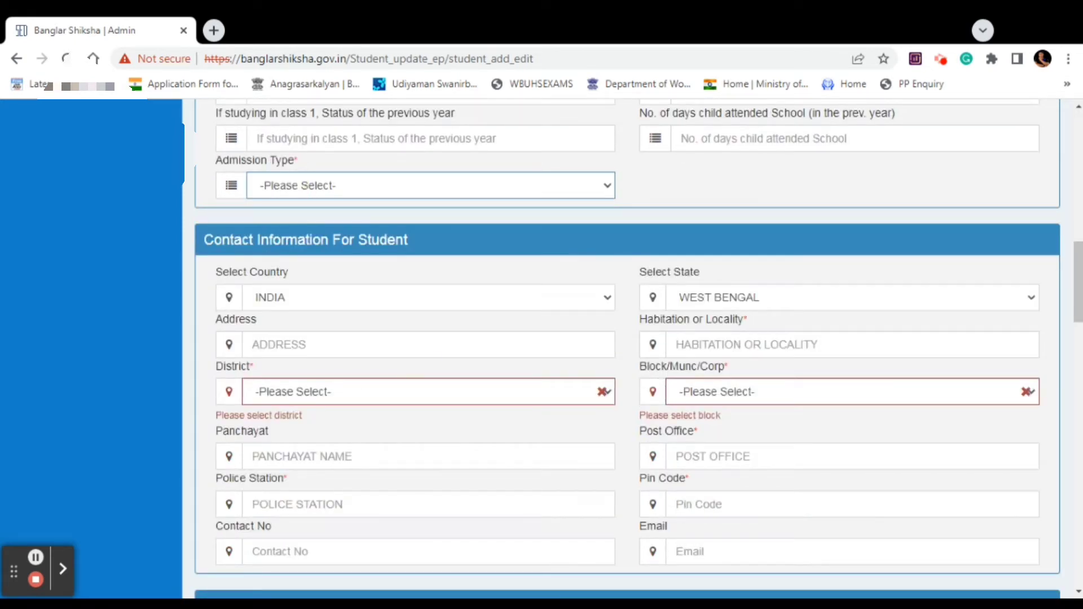
Step: Review the student's contact information fields, from address, locality, district and block through post office, police station, pin code and contact number
click(532, 278)
click(303, 345)
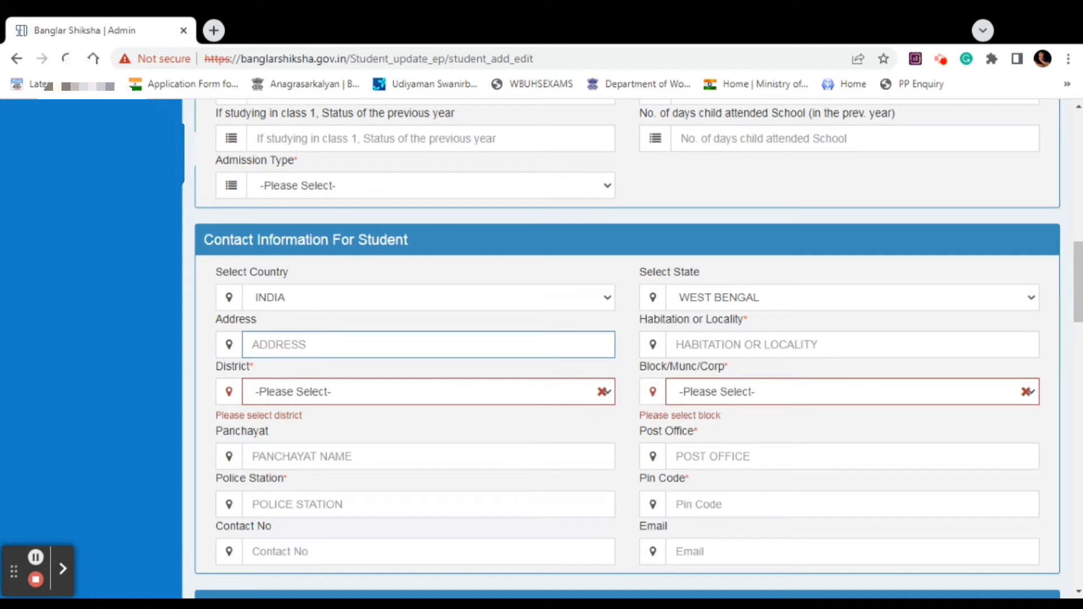
click(745, 344)
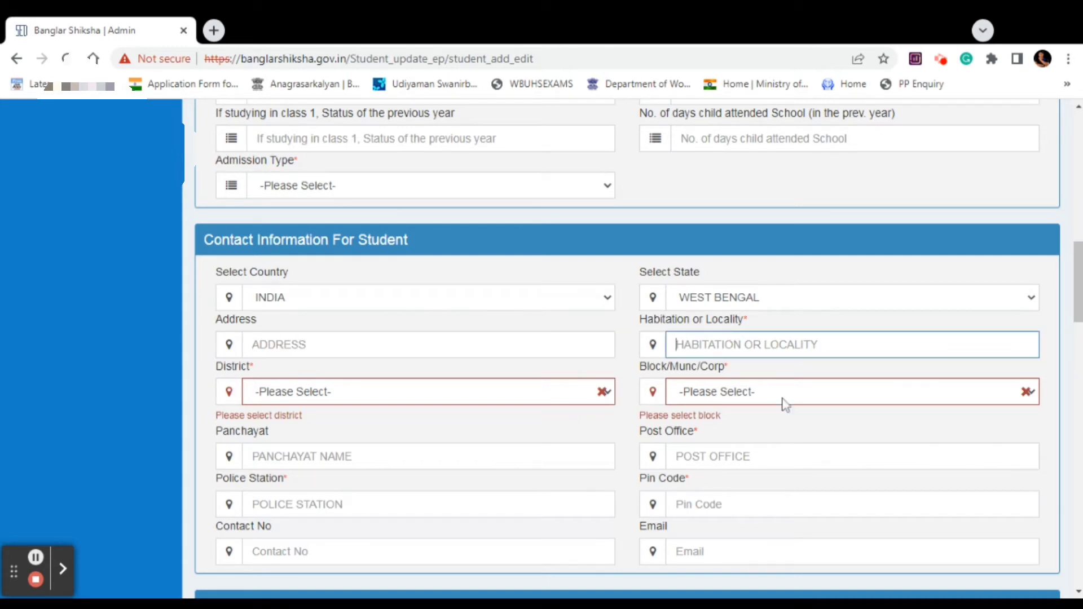
scroll(625, 374, down, 1)
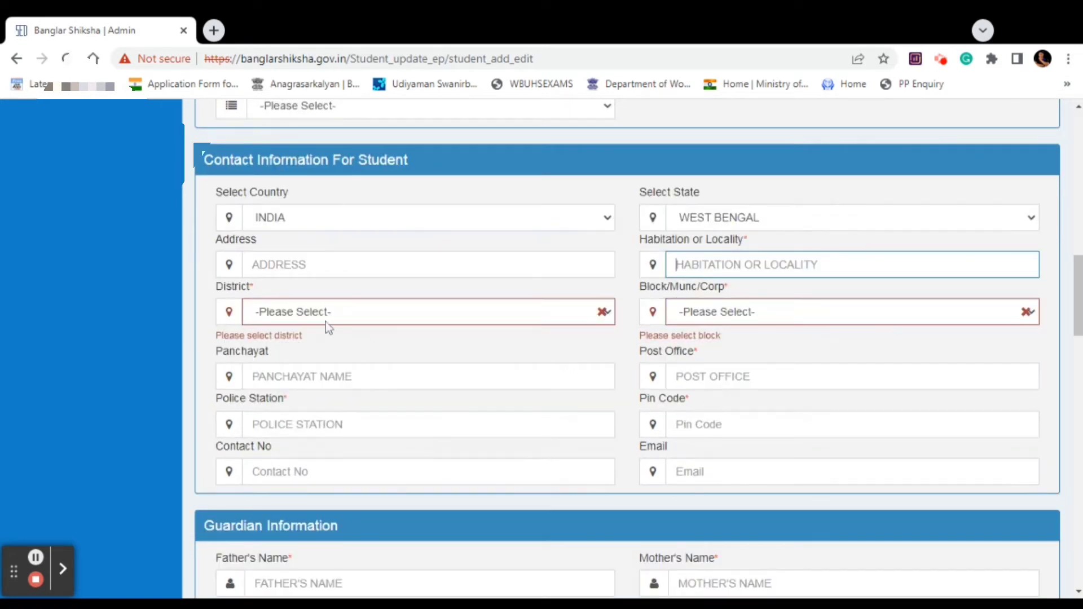
click(444, 311)
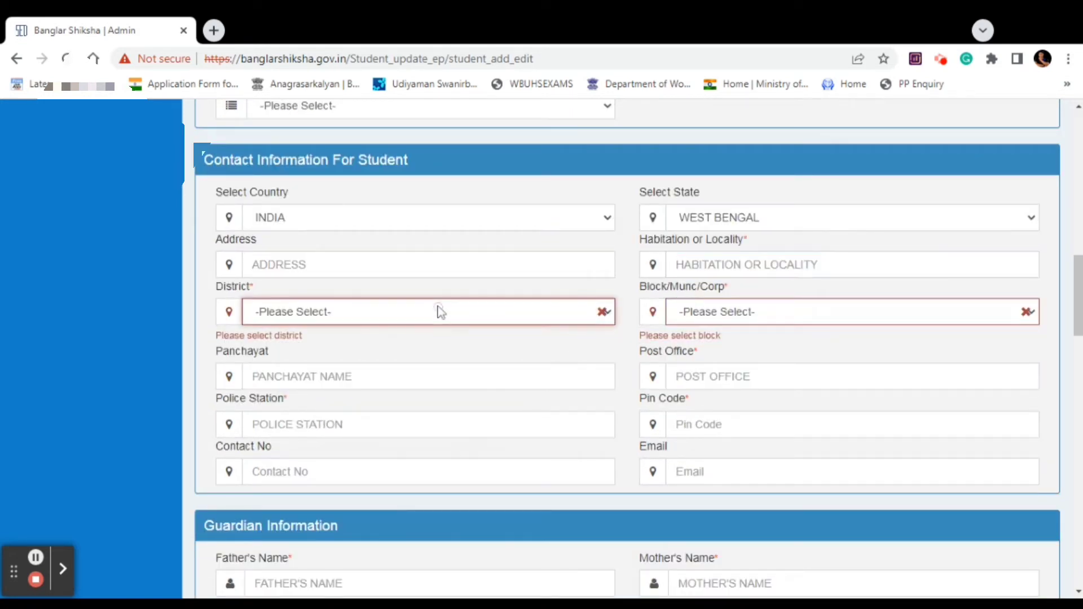
click(753, 312)
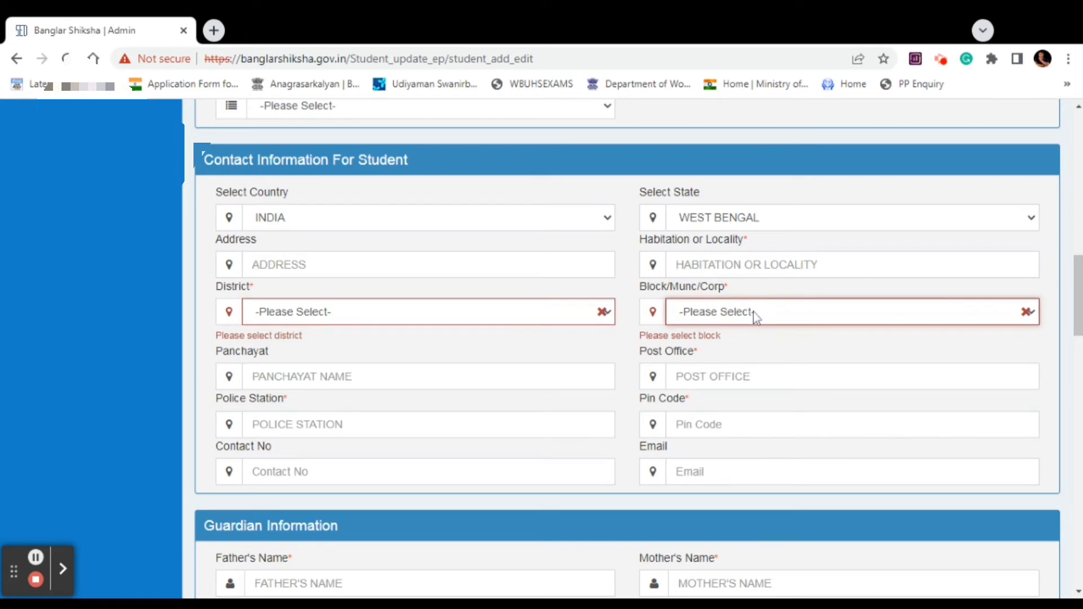
scroll(564, 334, down, 1)
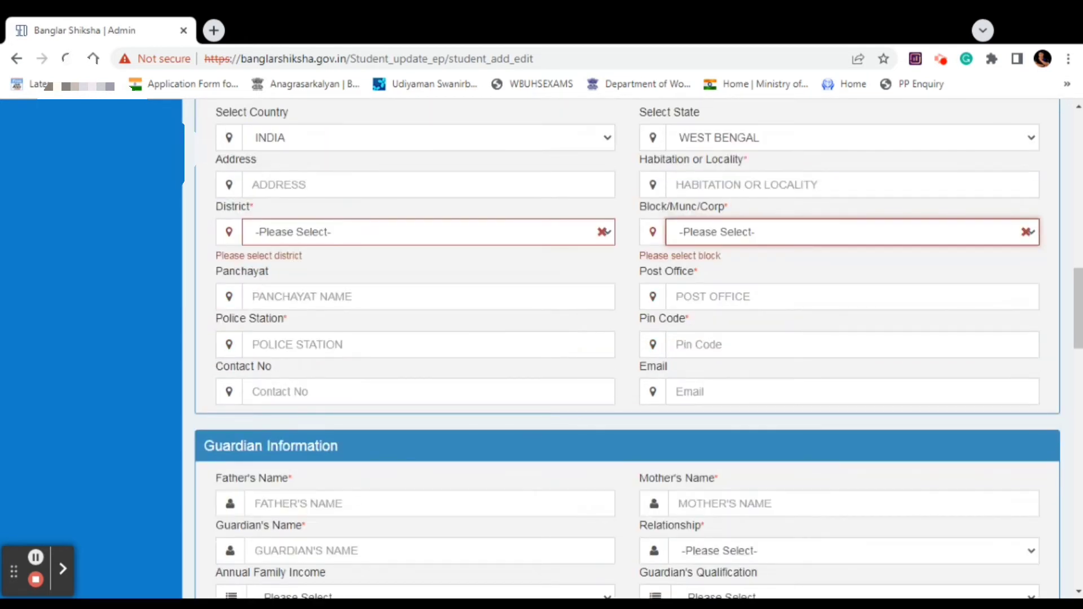
click(319, 302)
click(722, 305)
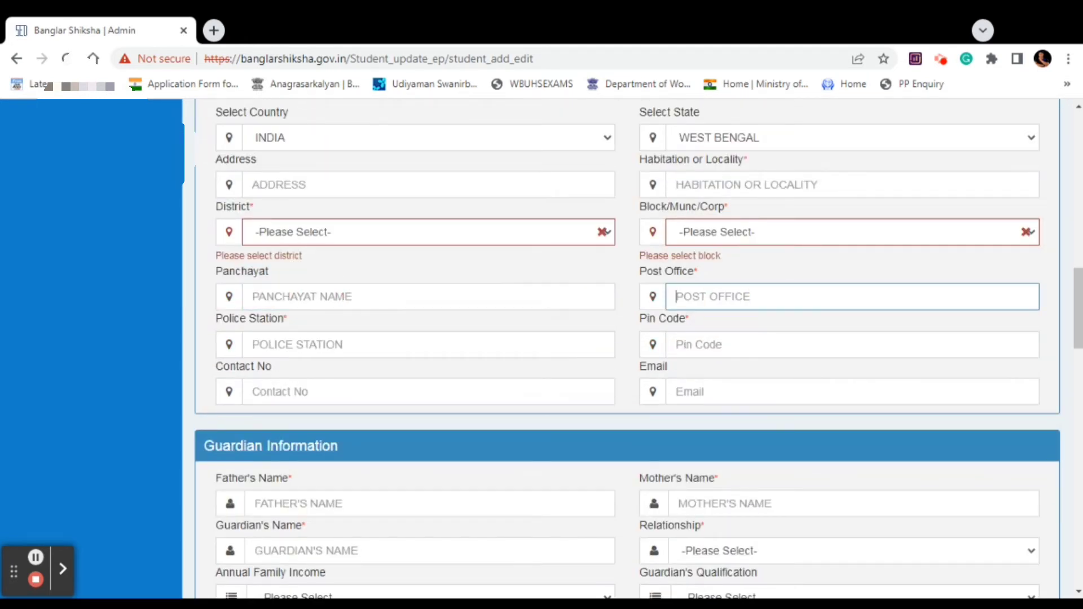
click(413, 350)
key(Tab)
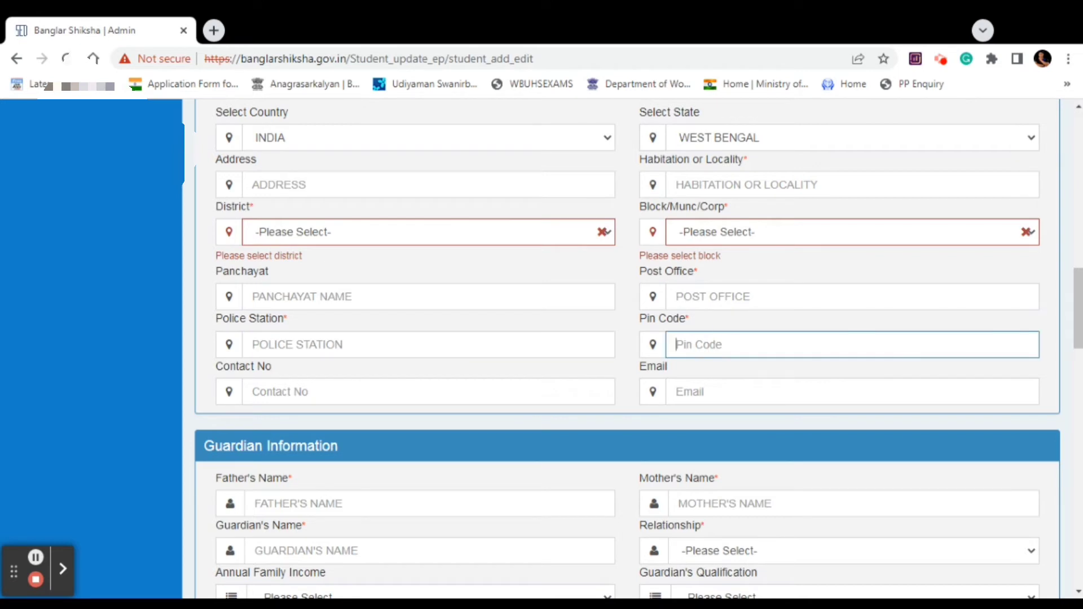
click(394, 398)
Step: Review the Guardian Information fields for father's name, mother's name, guardian's name and relationship
scroll(398, 384, down, 2)
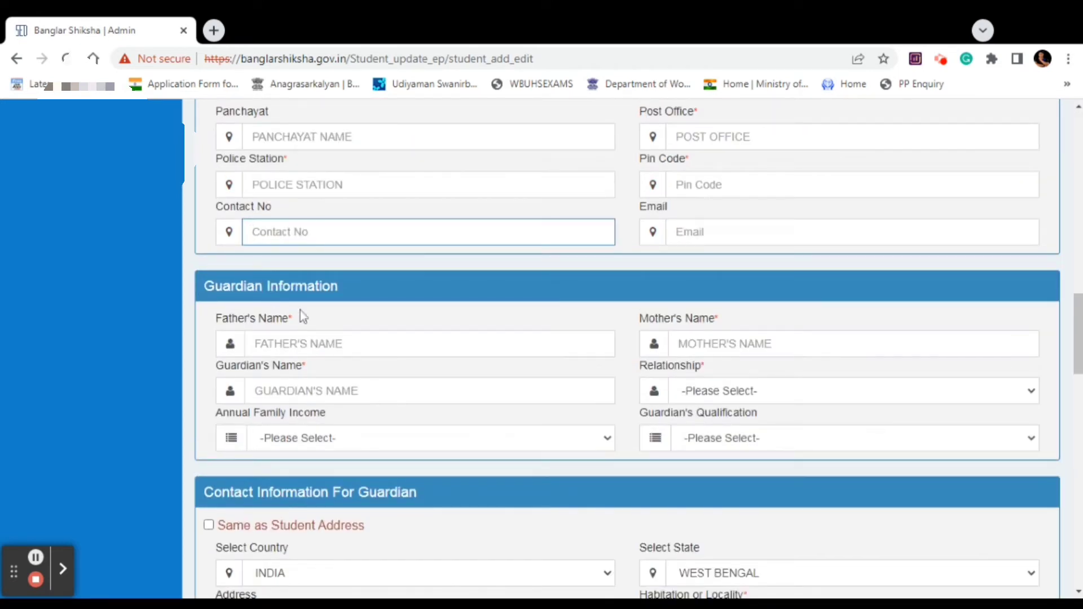
click(315, 342)
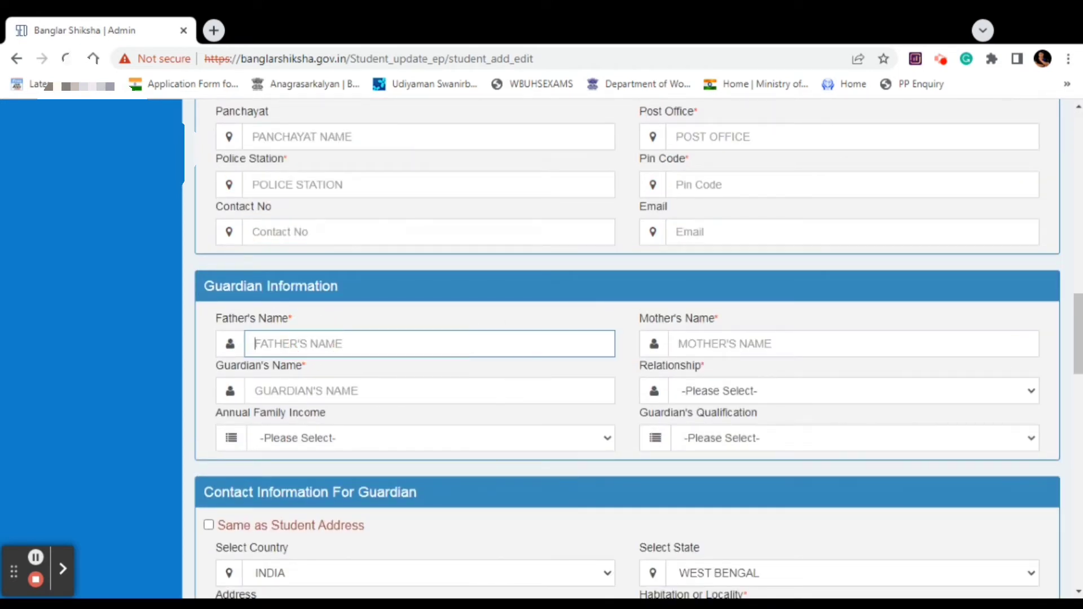
click(739, 346)
click(371, 395)
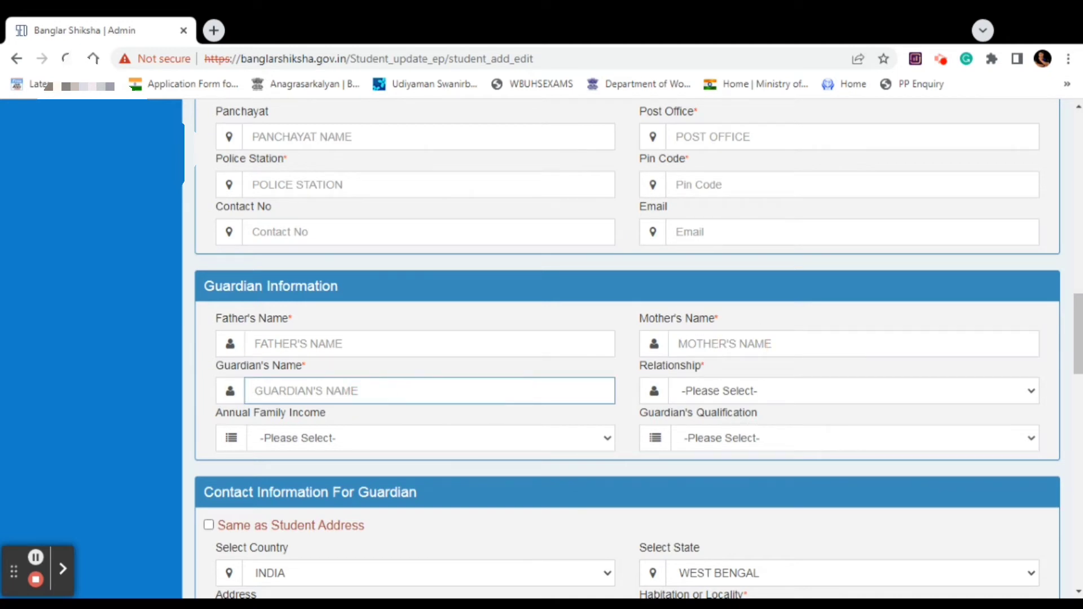
click(697, 401)
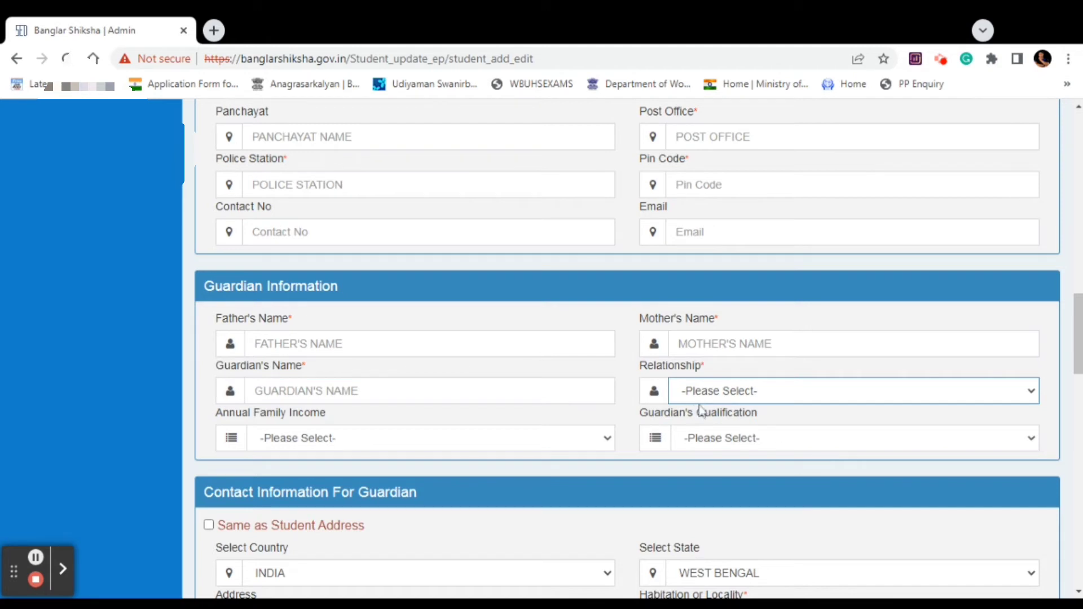
scroll(699, 395, down, 1)
scroll(697, 383, down, 3)
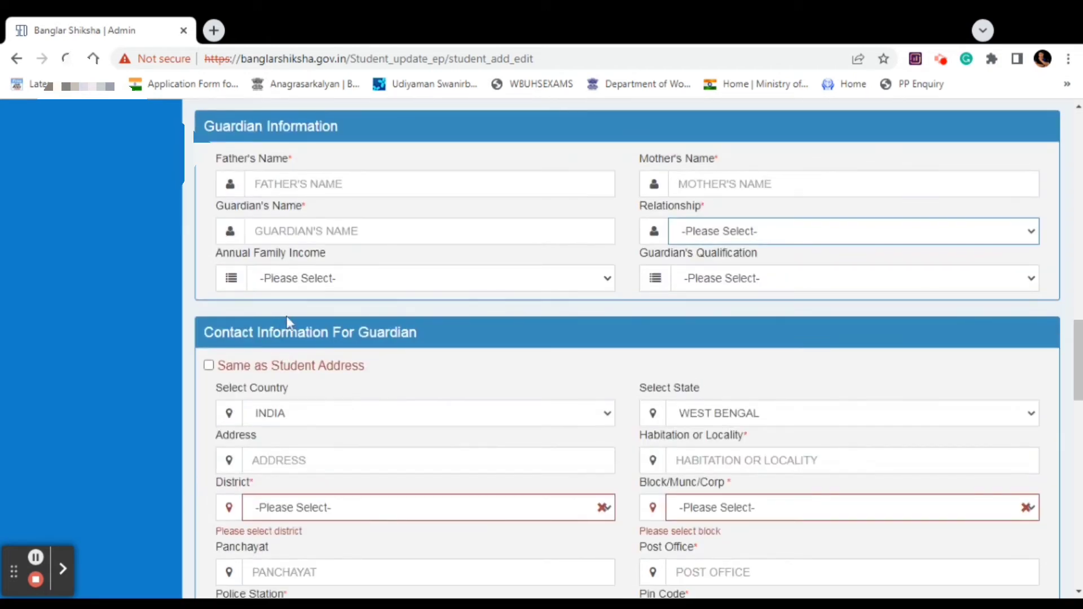
Step: Try the Same as Student Address option for the guardian's contact information, switch it off again and continue to Other Information
scroll(737, 271, down, 2)
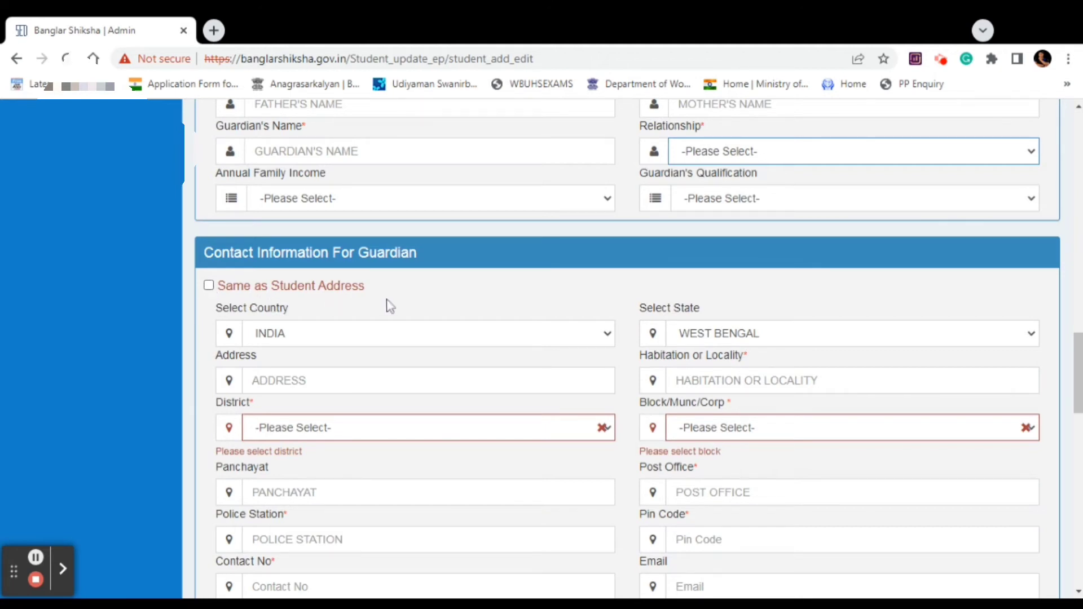
click(209, 285)
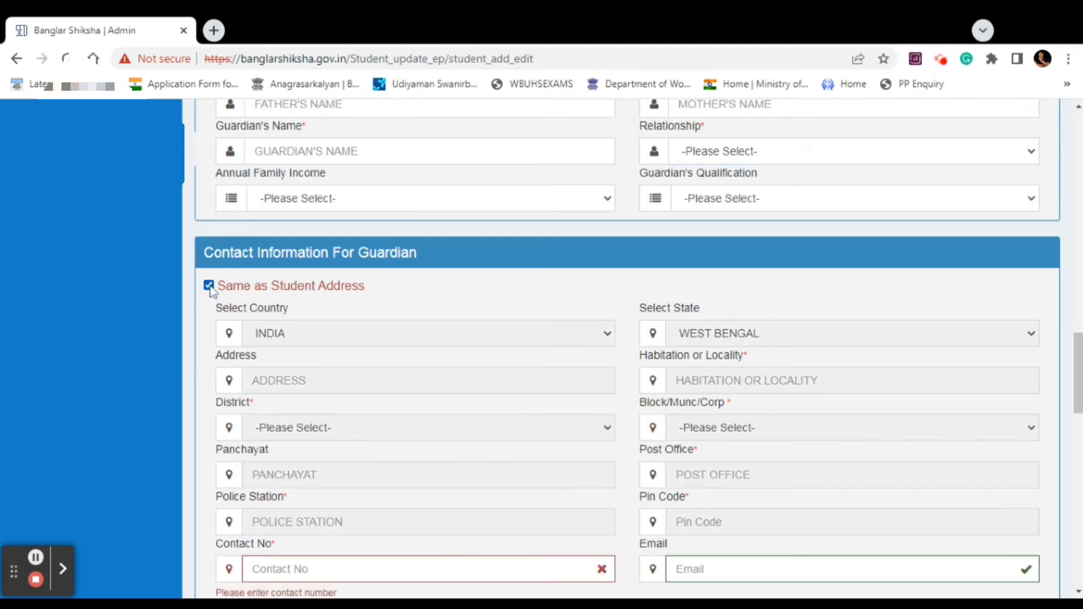
click(209, 286)
scroll(728, 296, down, 6)
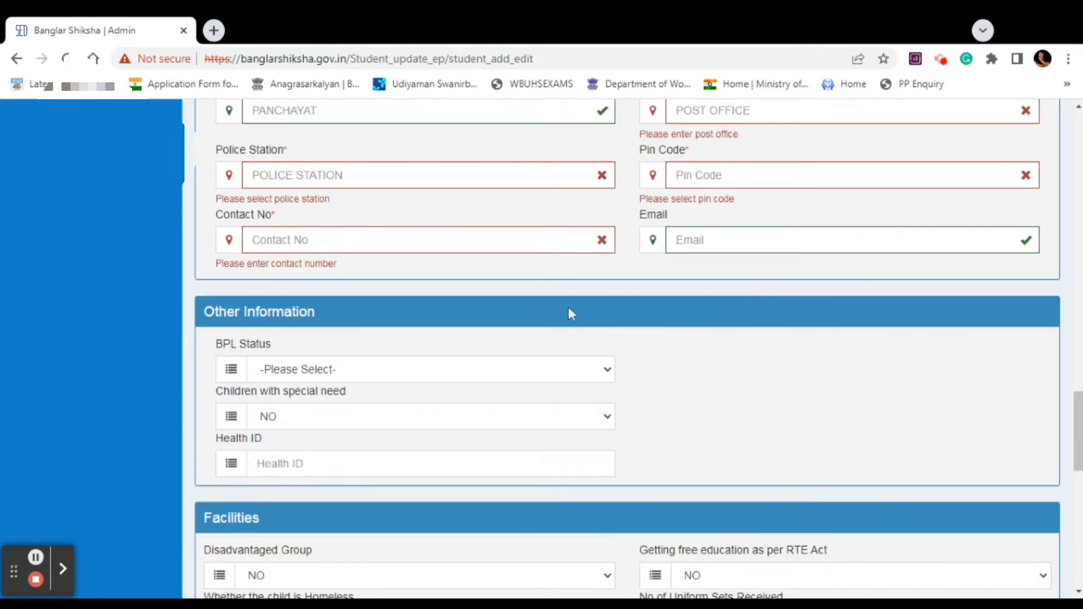
Step: In Facilities, set Getting free education as per RTE Act and Complete set of free books to YES
scroll(337, 336, down, 4)
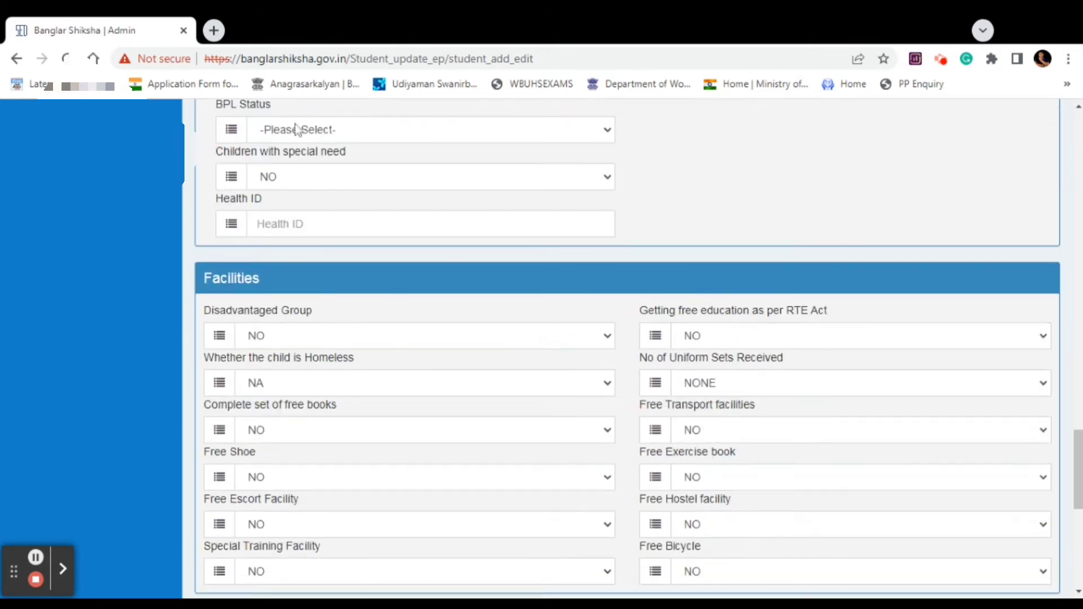
scroll(298, 147, up, 1)
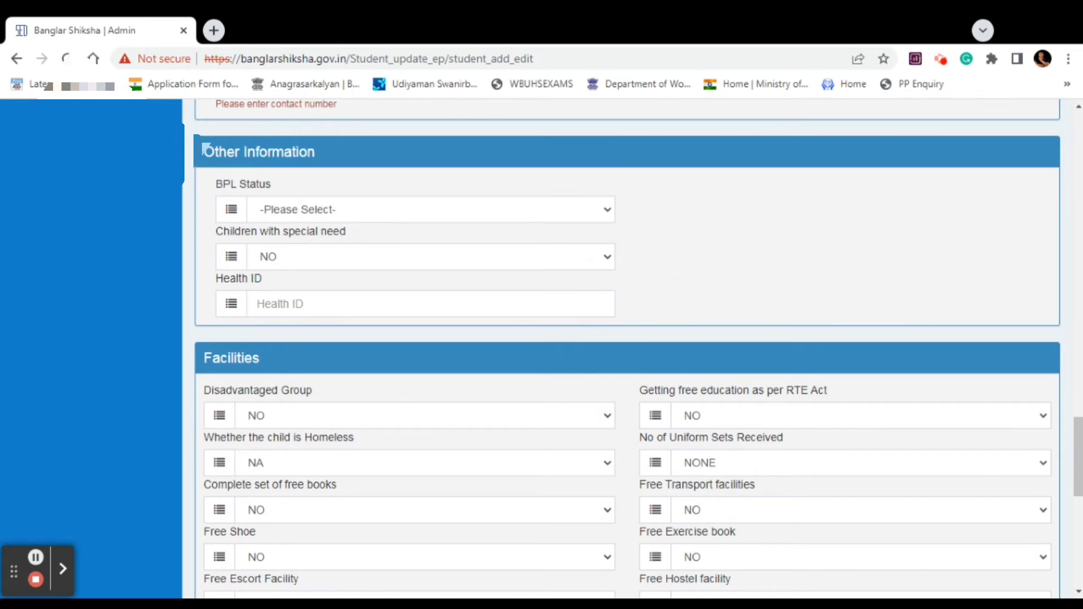
scroll(547, 295, down, 3)
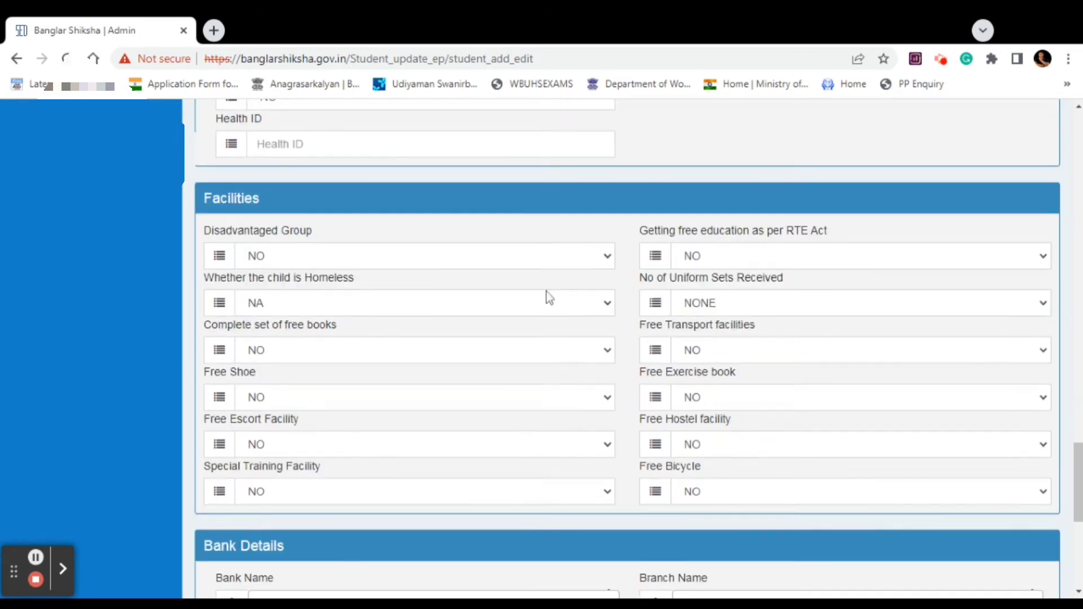
click(749, 259)
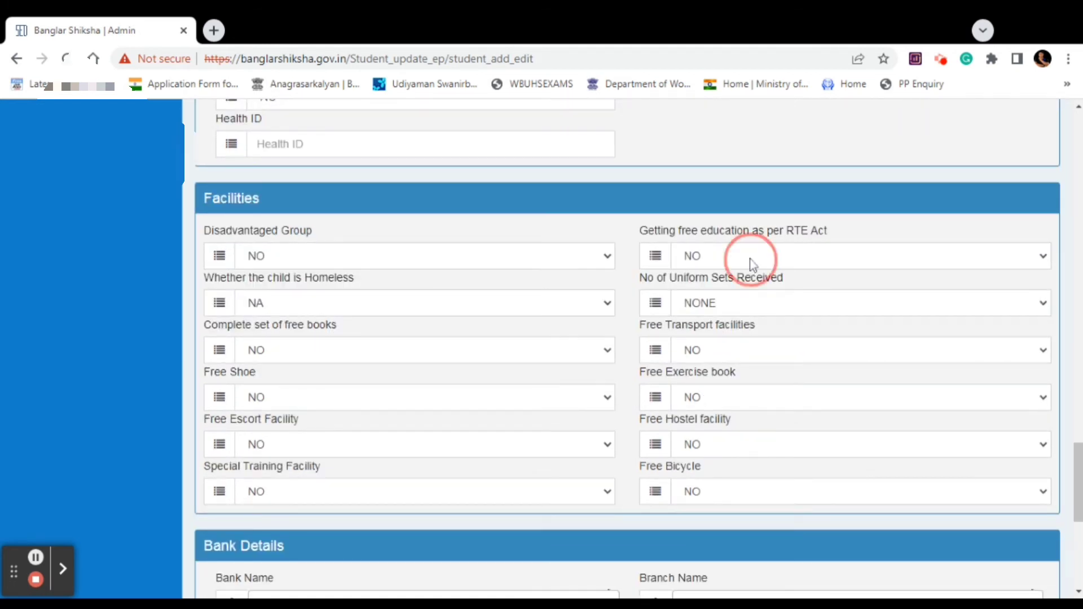
click(693, 305)
scroll(304, 372, down, 2)
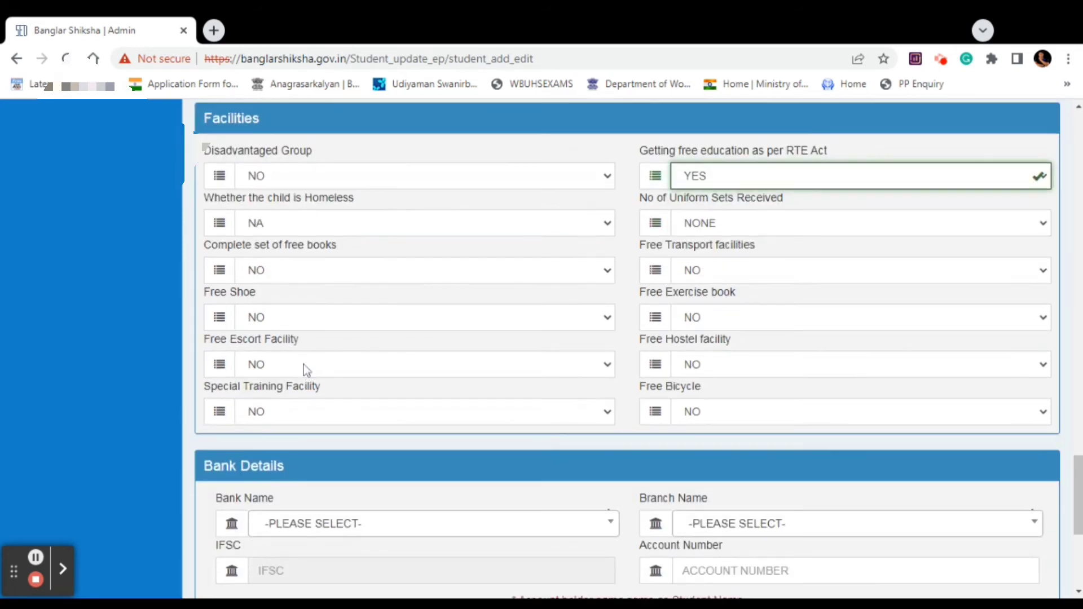
click(319, 277)
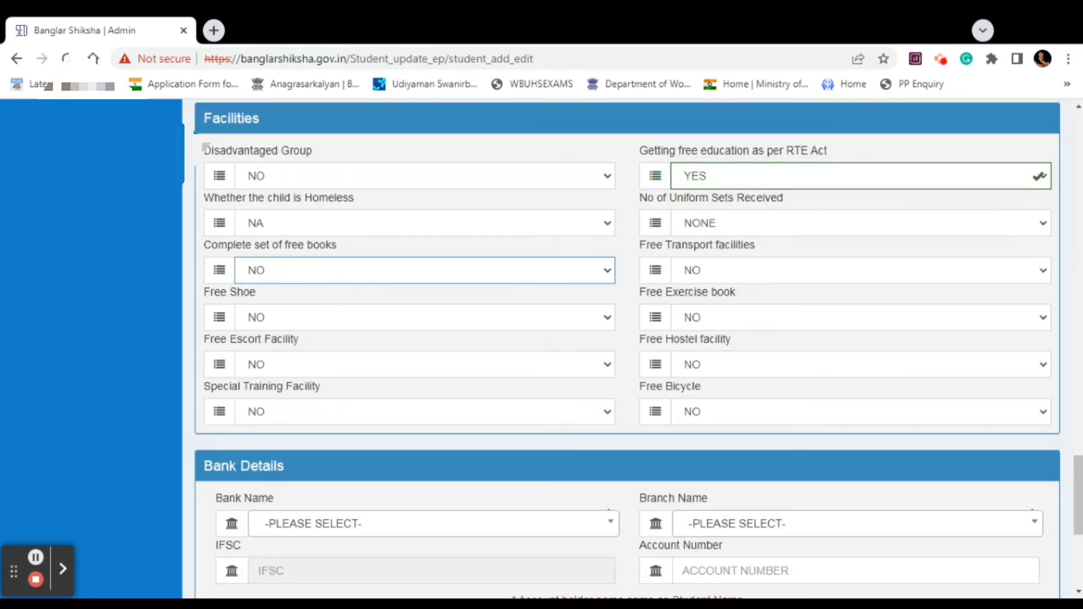
key(Down)
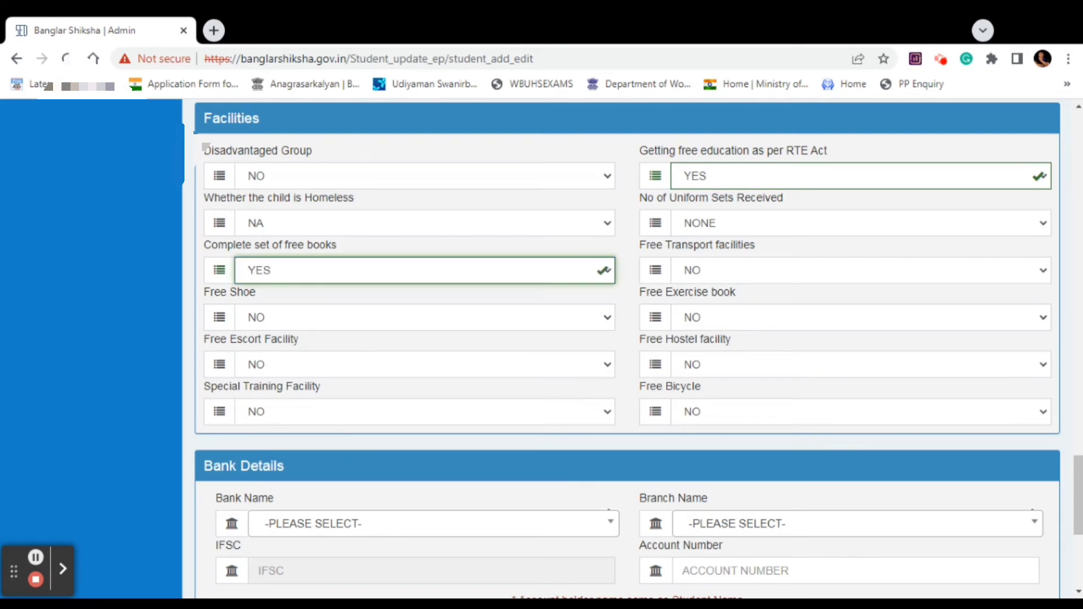
Step: Review the remaining Facilities fields, the Bank Details, the vocational course option and the student photo upload section
scroll(445, 299, down, 4)
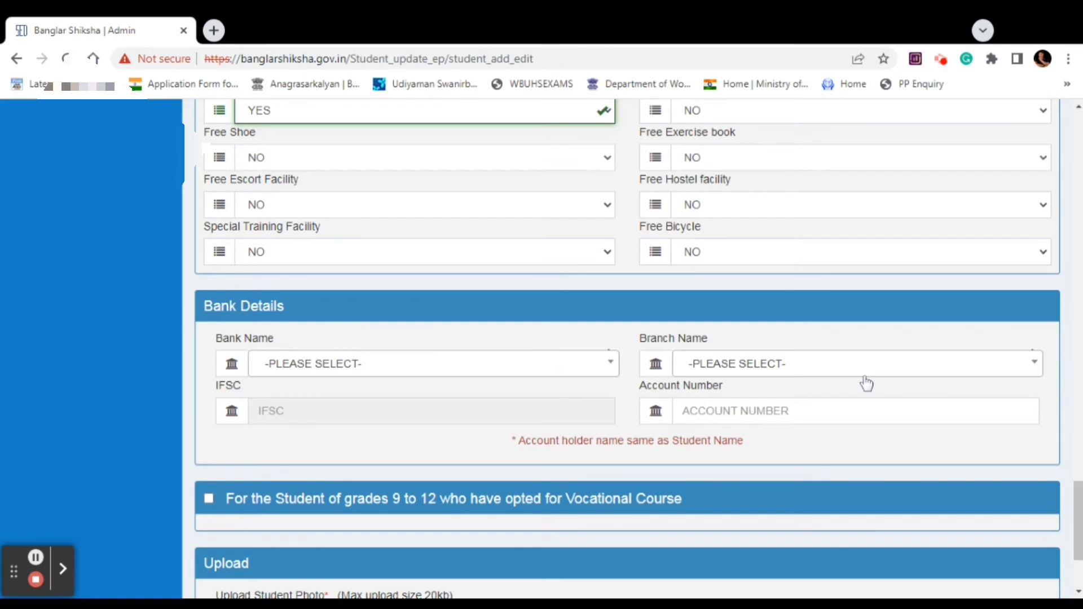
scroll(570, 377, up, 2)
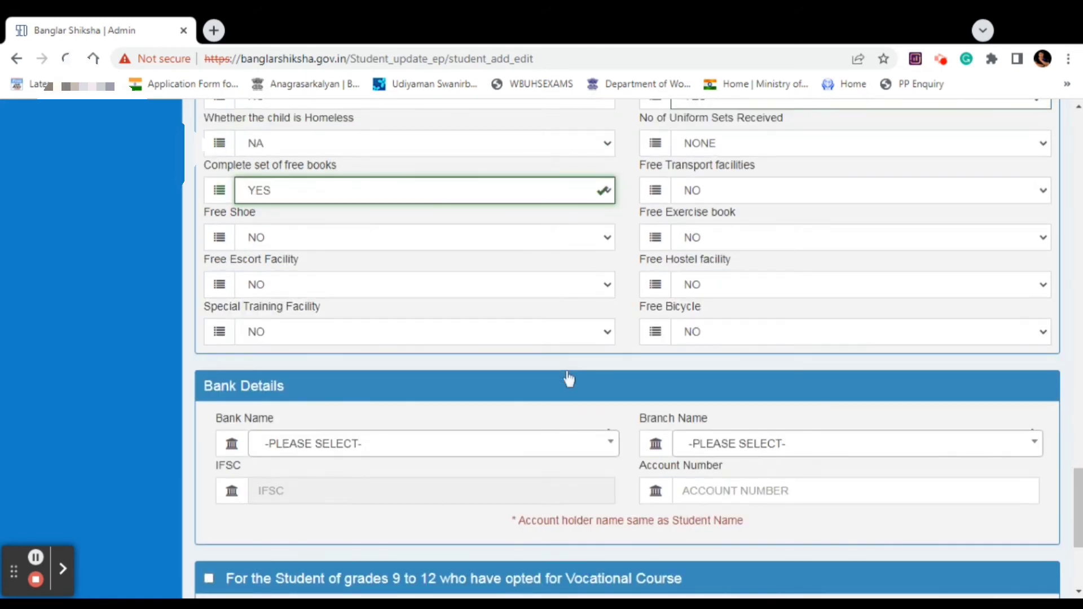
scroll(566, 371, down, 2)
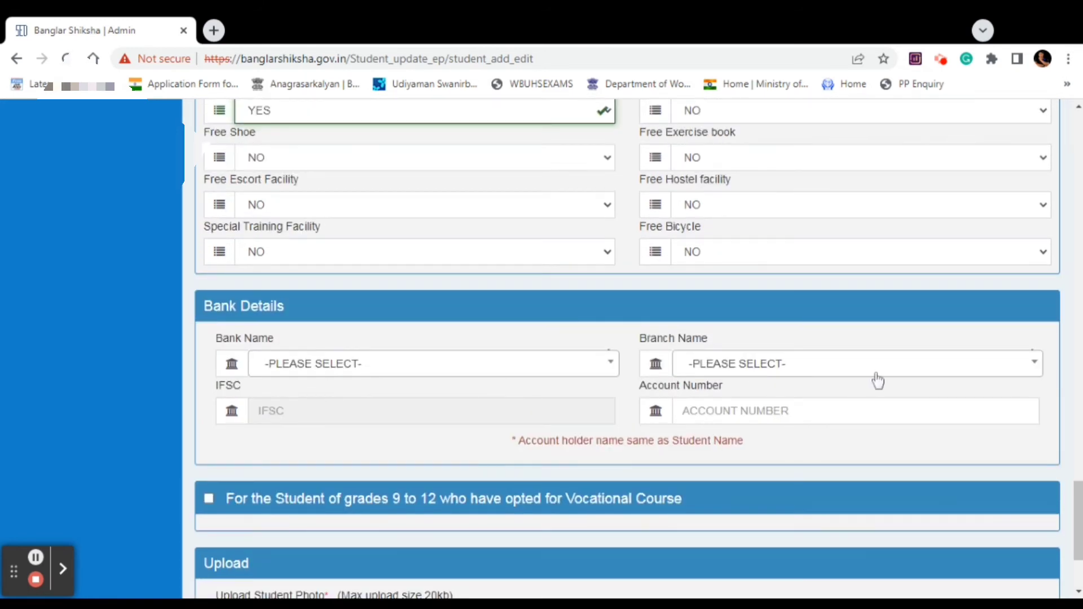
scroll(506, 382, down, 2)
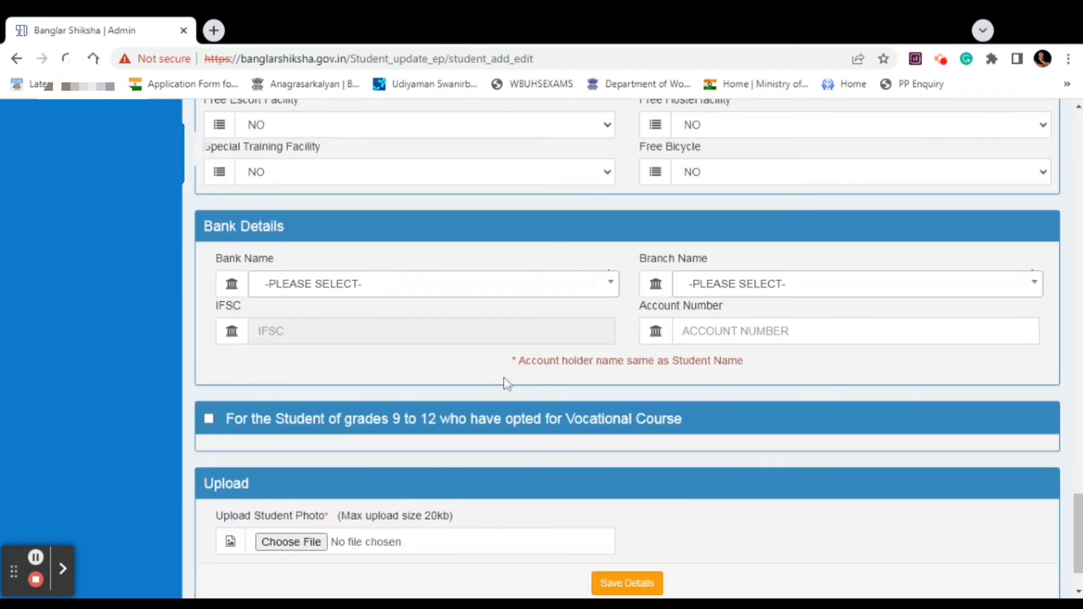
scroll(451, 367, down, 2)
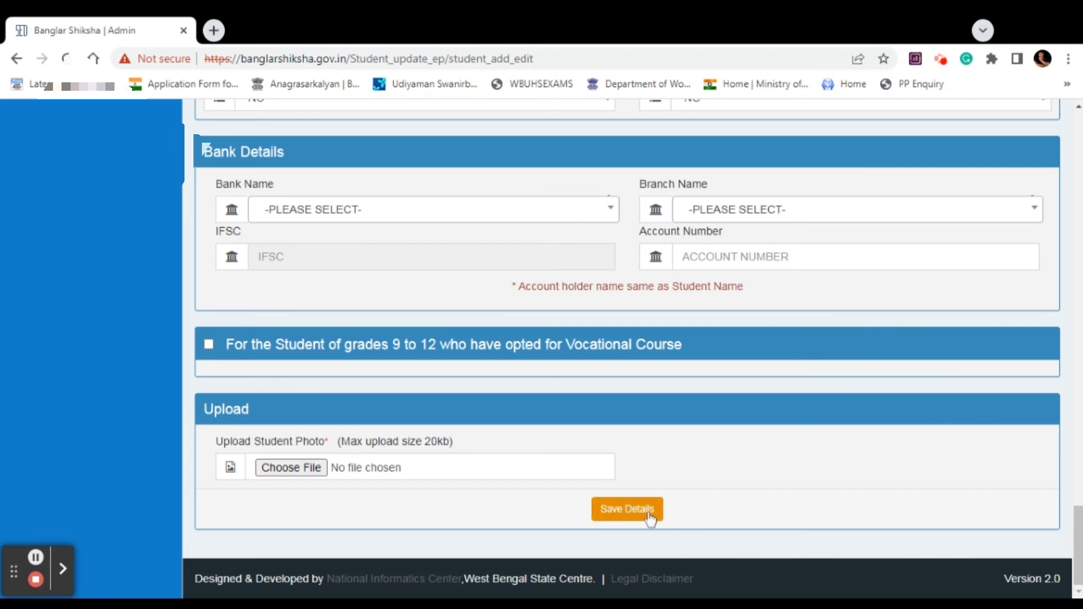
click(35, 557)
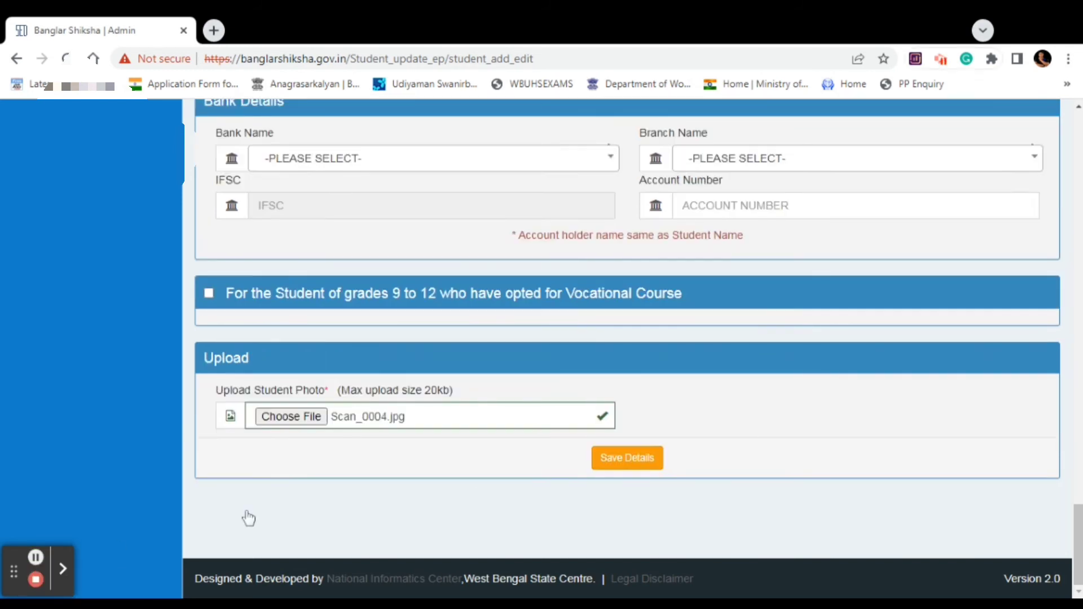
Step: Save the student's details, check the required Previous Section field in Educational Information and save the form again
click(643, 457)
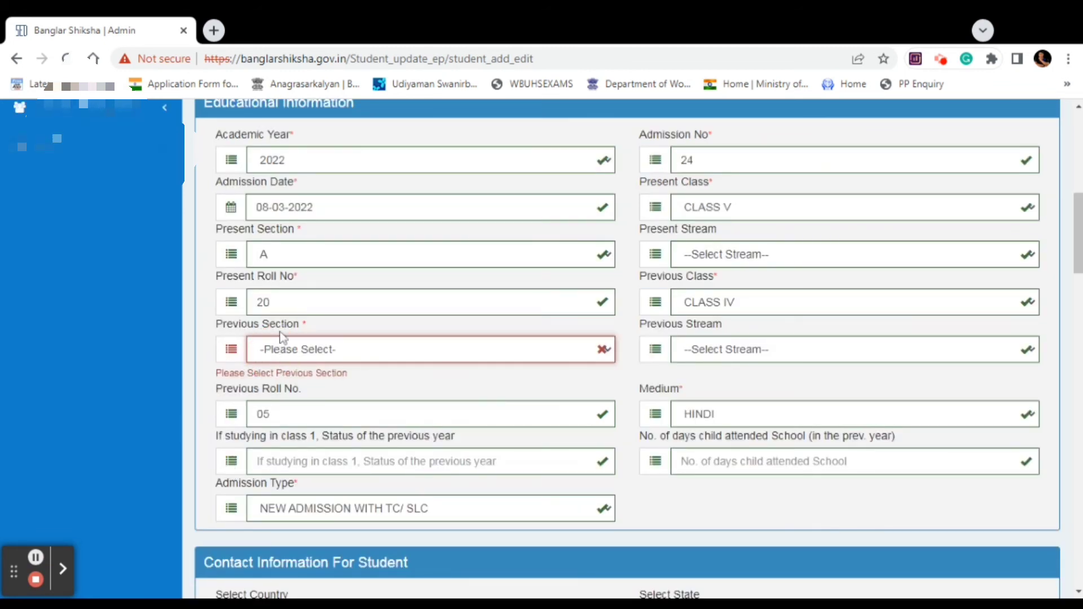
scroll(278, 342, down, 20)
scroll(653, 575, down, 8)
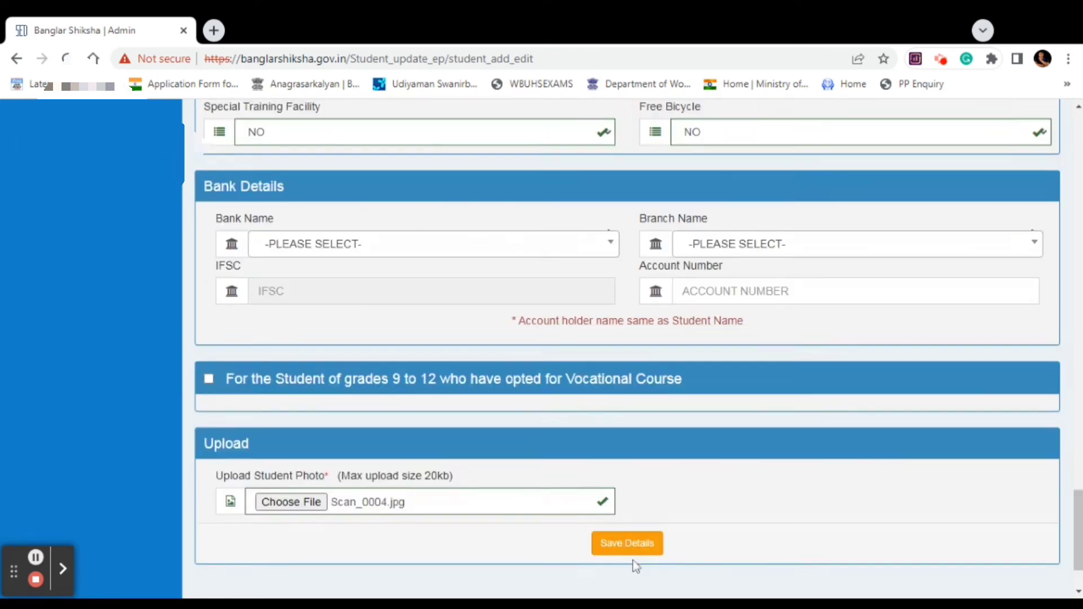
click(618, 472)
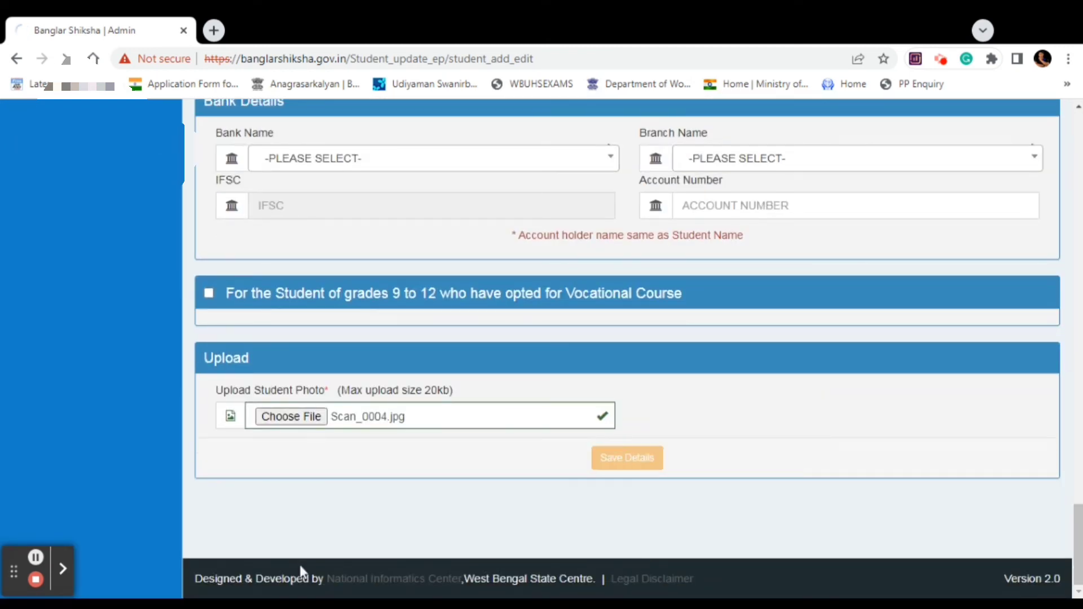